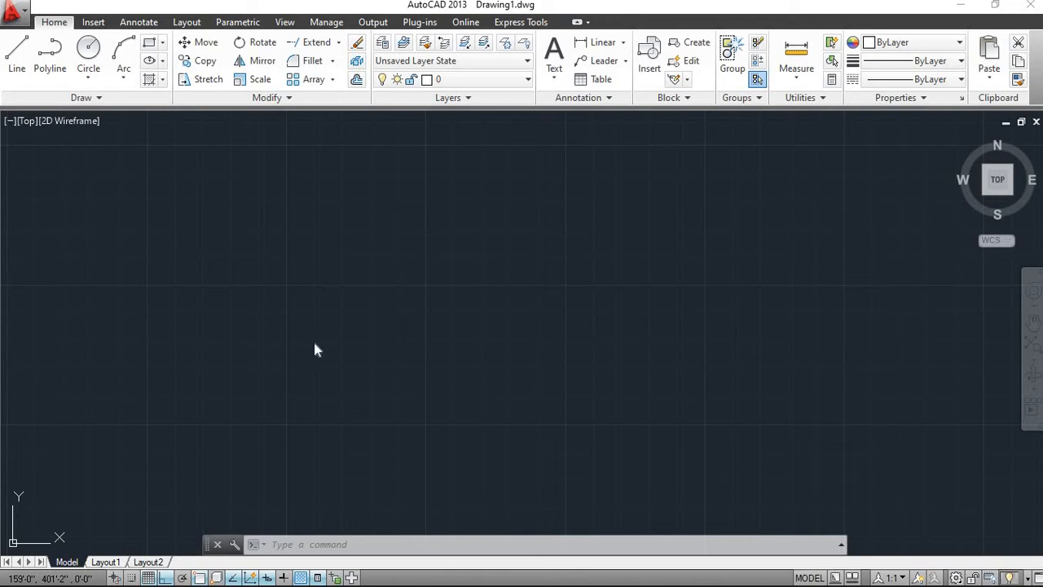
Step: Draw a 50' by 50' square with the Rectangle command in the empty drawing area
scroll(315, 344, "down", 5)
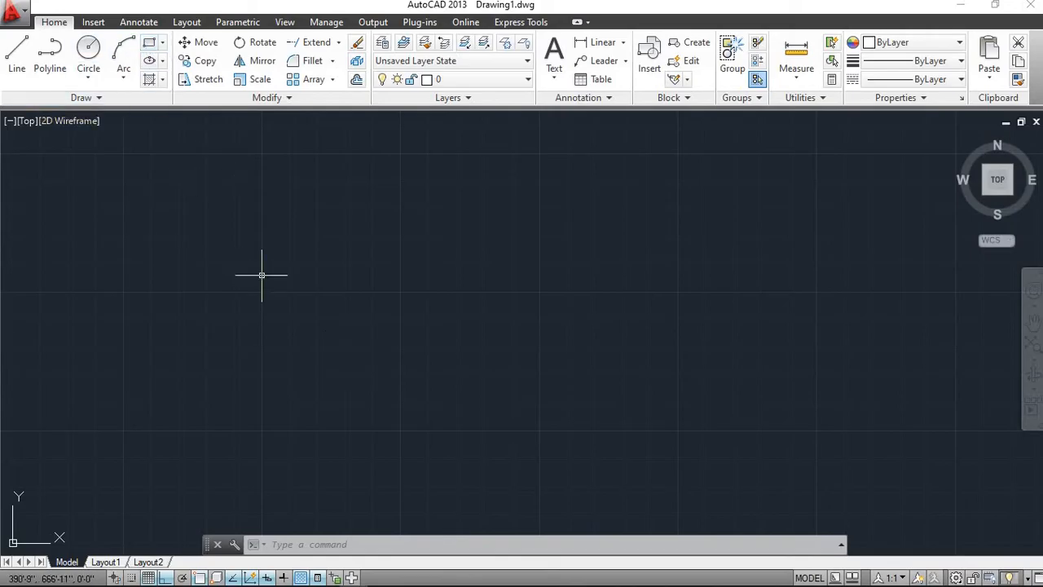
left_click(150, 44)
left_click(250, 282)
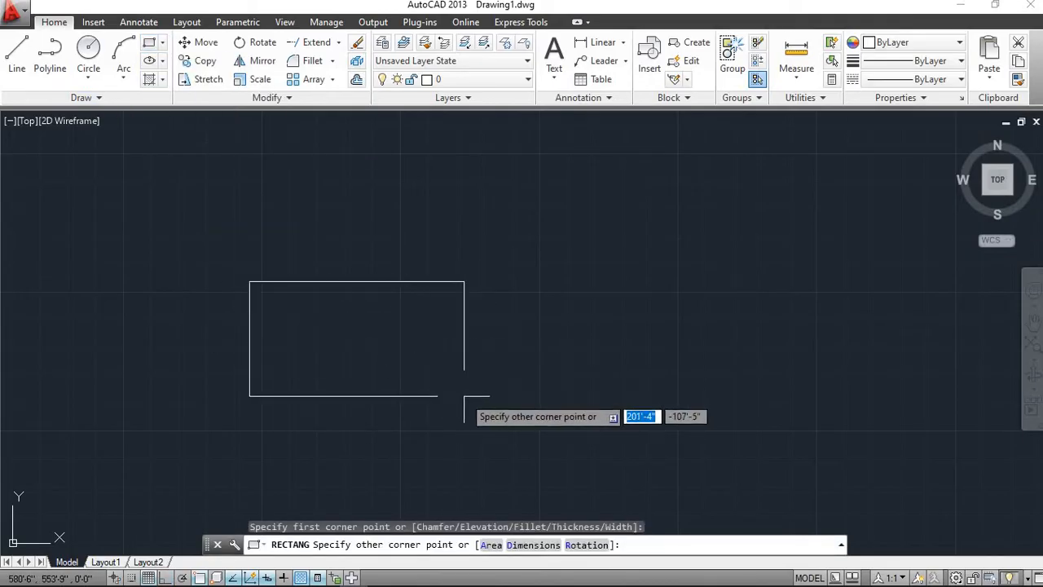
key("BackSpace")
type("50")
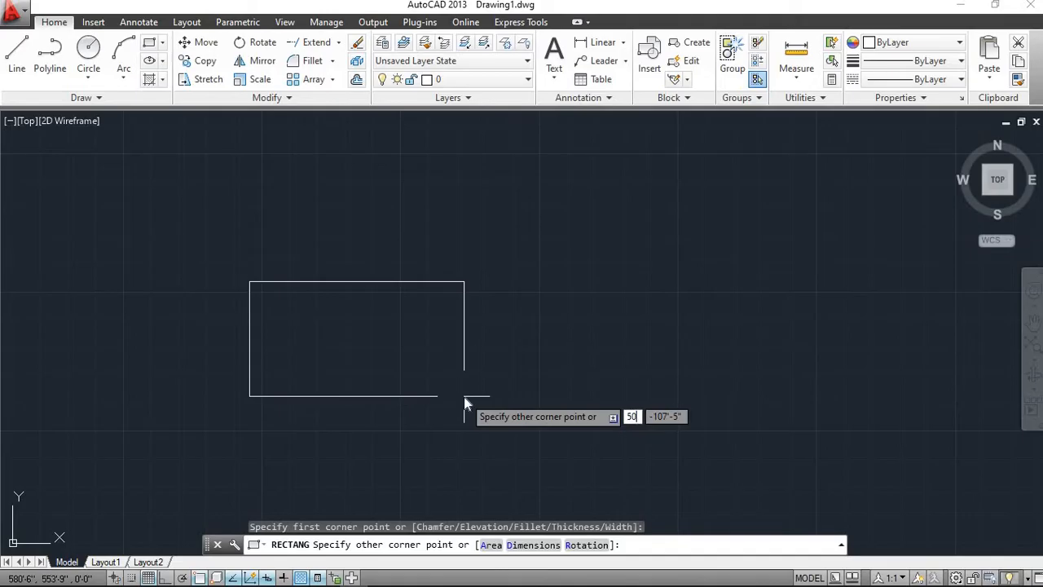
key("Tab")
type("5")
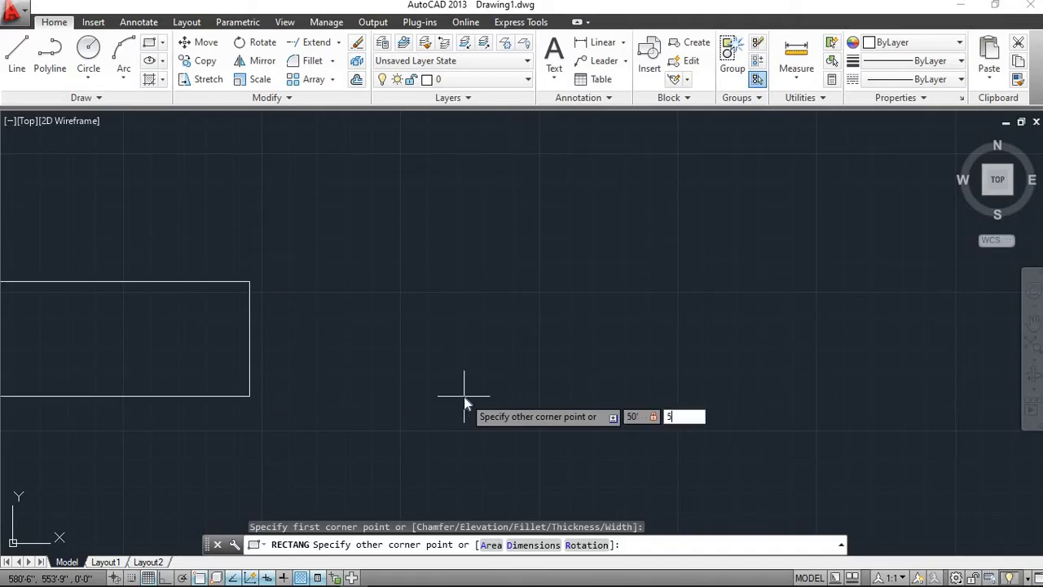
type("0")
key("Return")
scroll(464, 396, "down", 4)
scroll(350, 217, "up", 7)
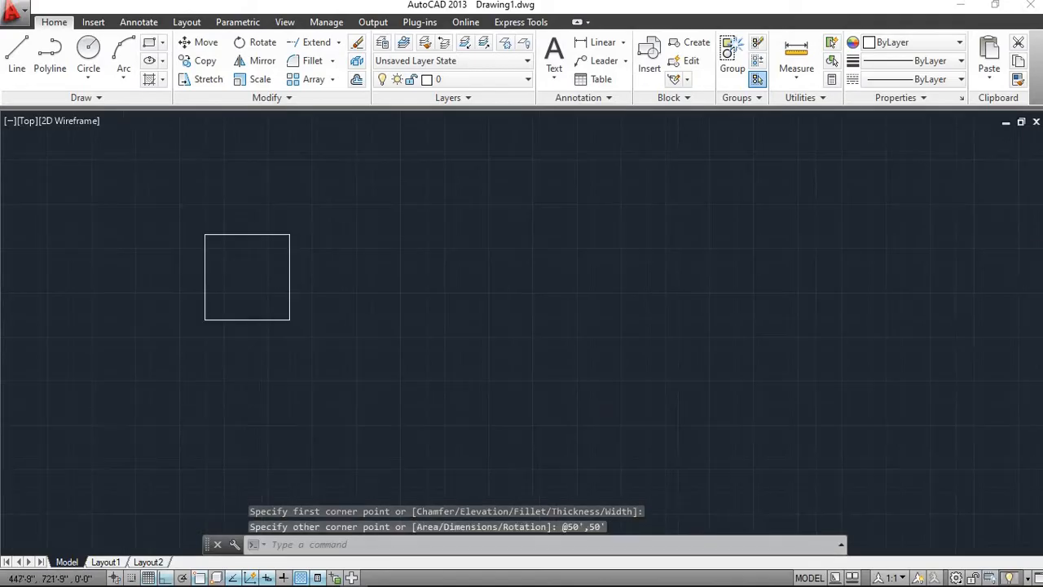
middle_click_drag(211, 234, 351, 232)
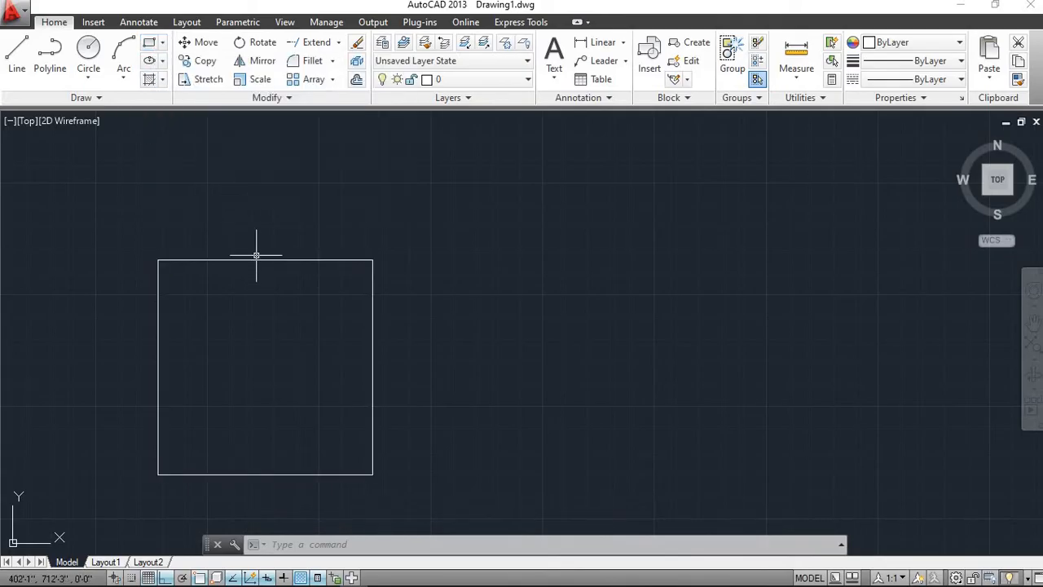
Step: Examine the square's edges and check the object type of its upper side
scroll(256, 271, "up", 2)
scroll(256, 271, "down", 2)
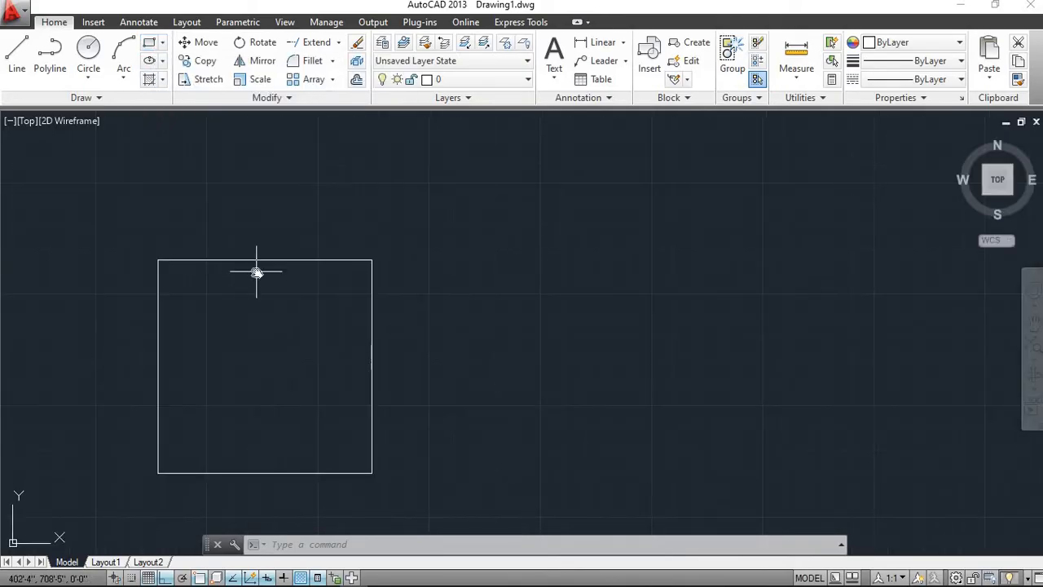
middle_click_drag(256, 270, 280, 249)
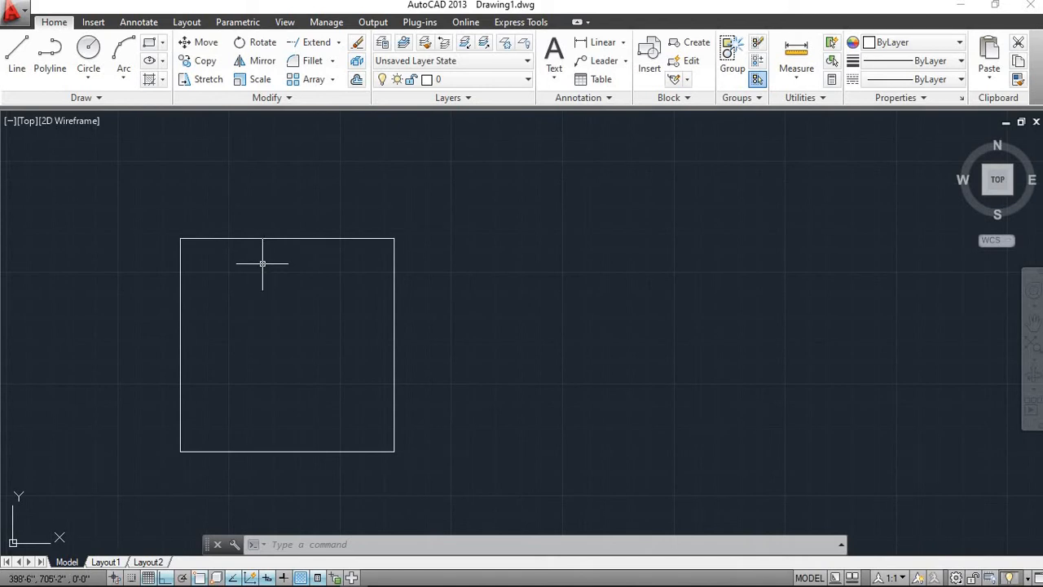
scroll(264, 262, "up", 2)
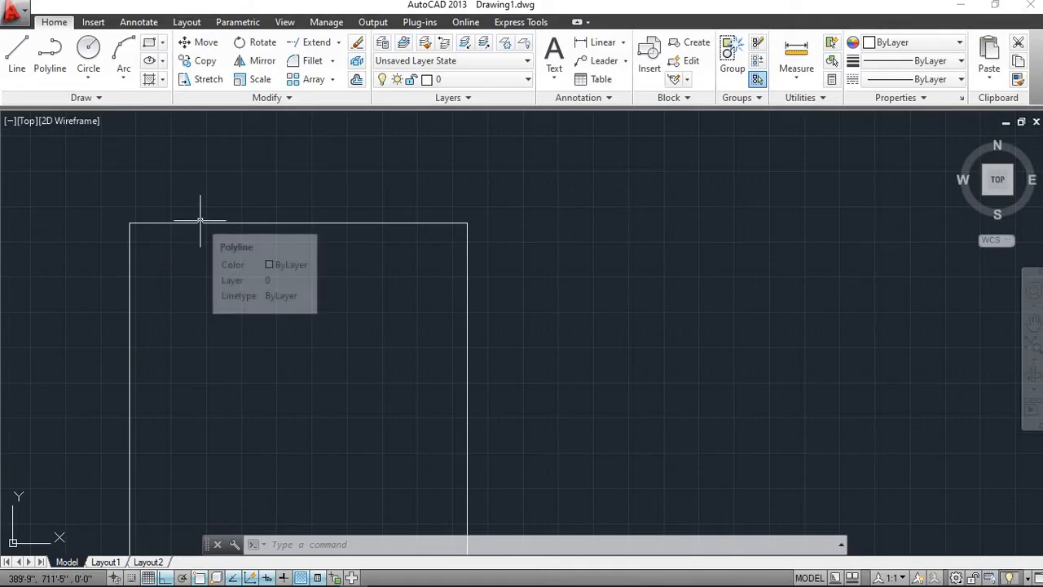
scroll(200, 225, "up", 2)
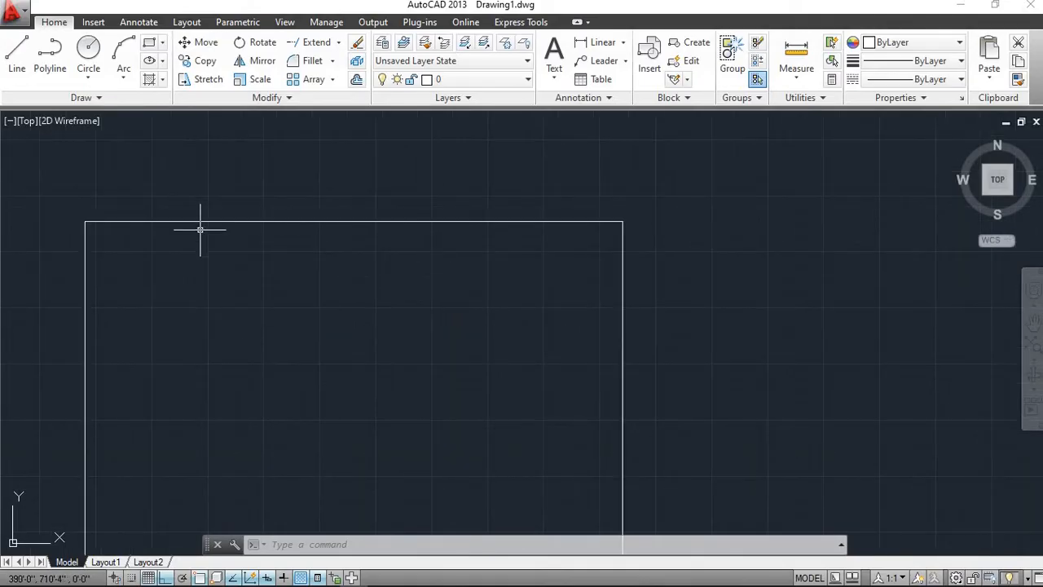
scroll(200, 230, "down", 4)
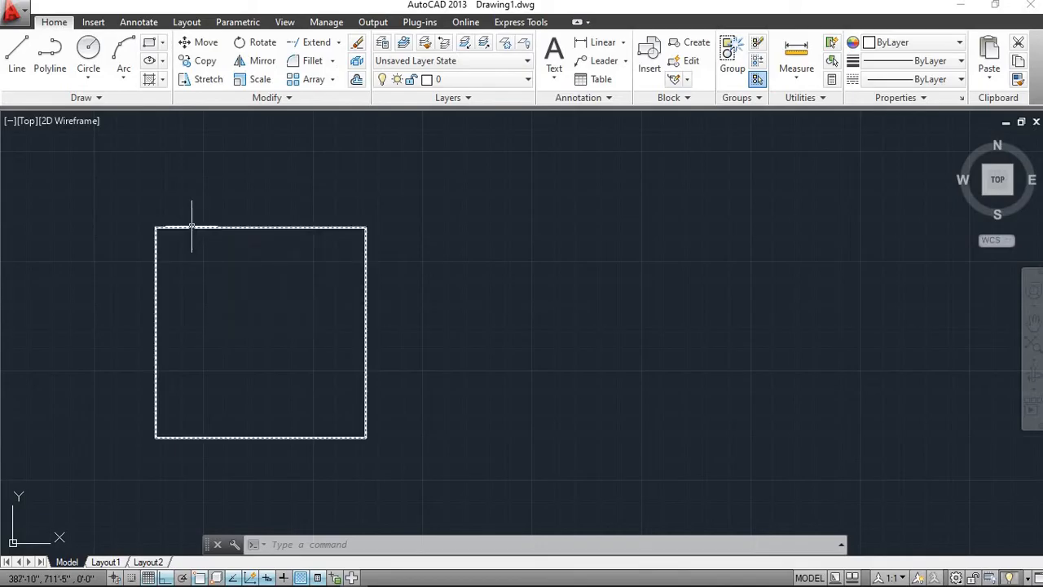
mouse_move(191, 226)
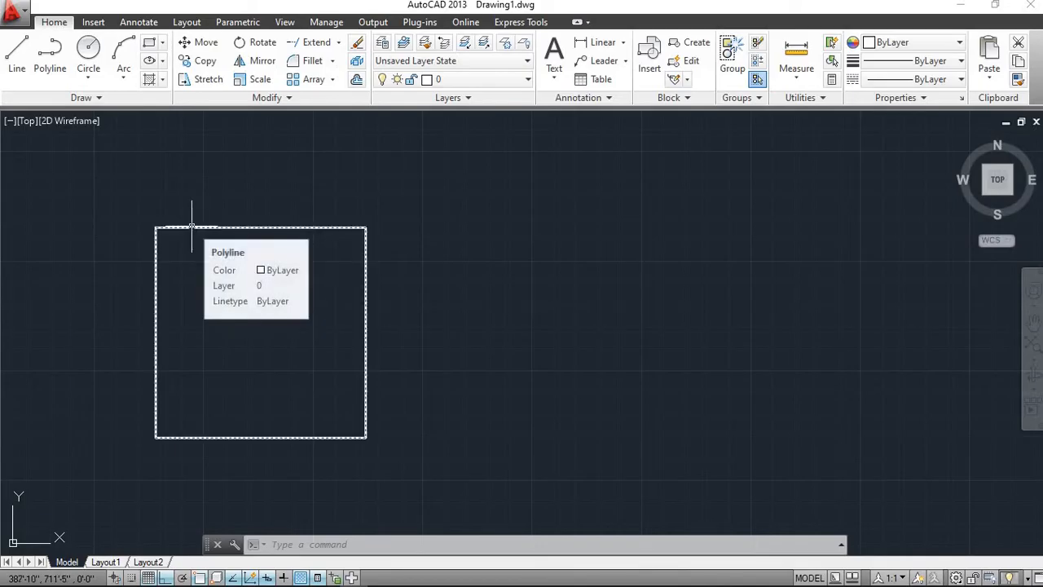
scroll(274, 201, "down", 4)
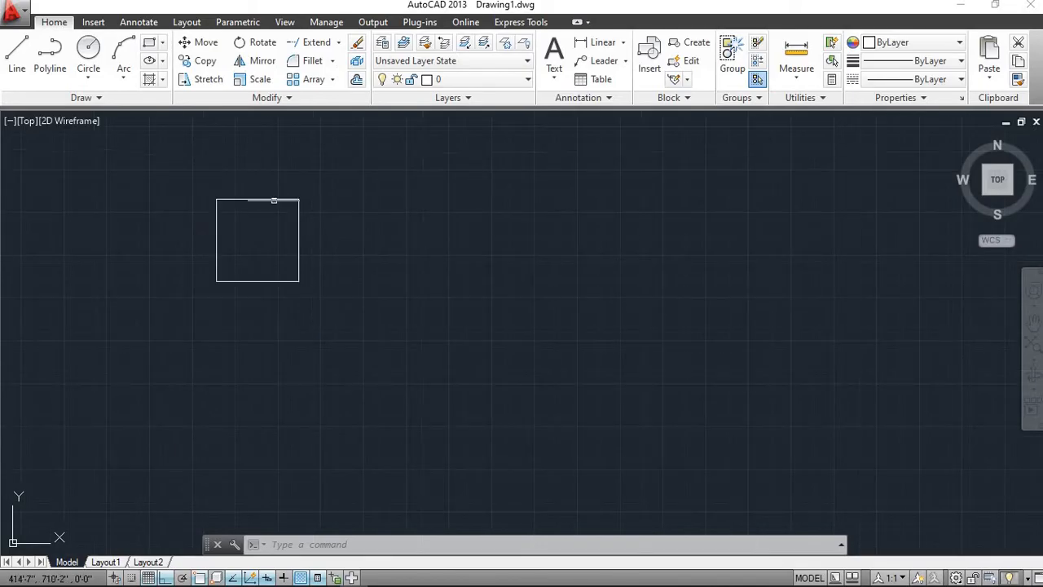
scroll(279, 200, "up", 4)
scroll(275, 201, "down", 2)
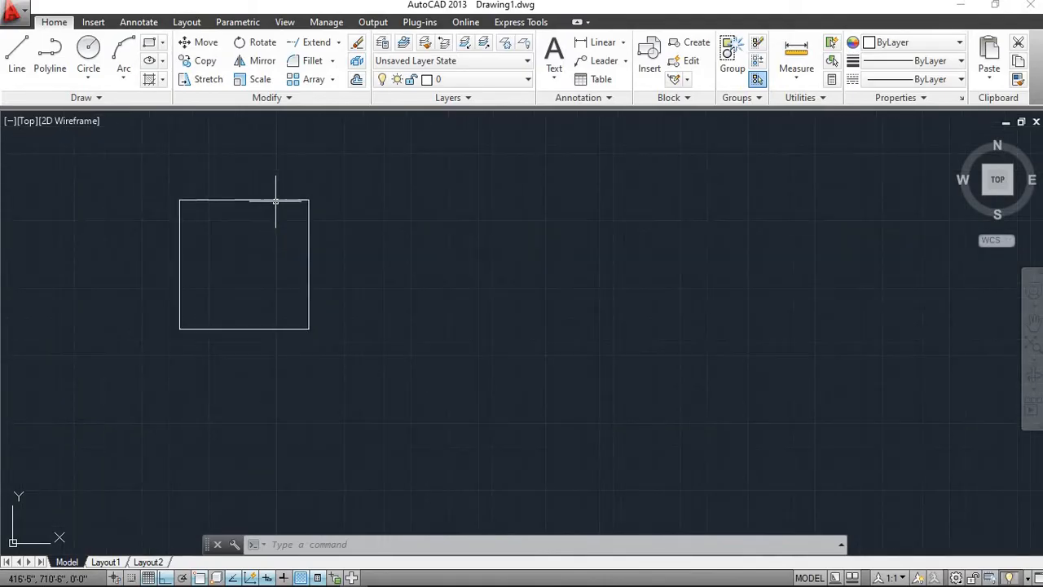
scroll(275, 200, "up", 5)
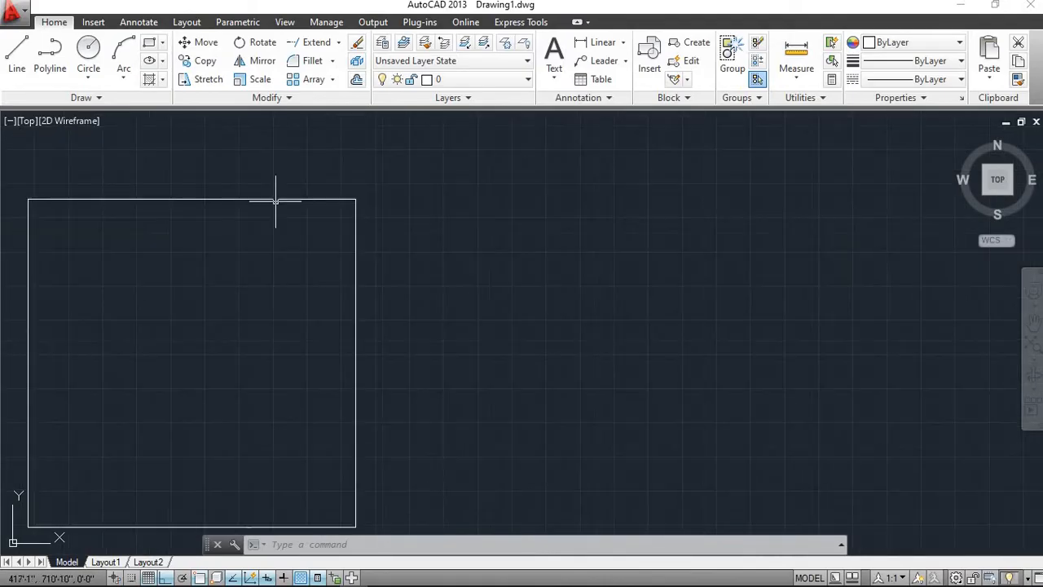
Step: Start a line to the right of the square, level with its upper edge, and draw a 50' horizontal segment rightward
left_click(15, 56)
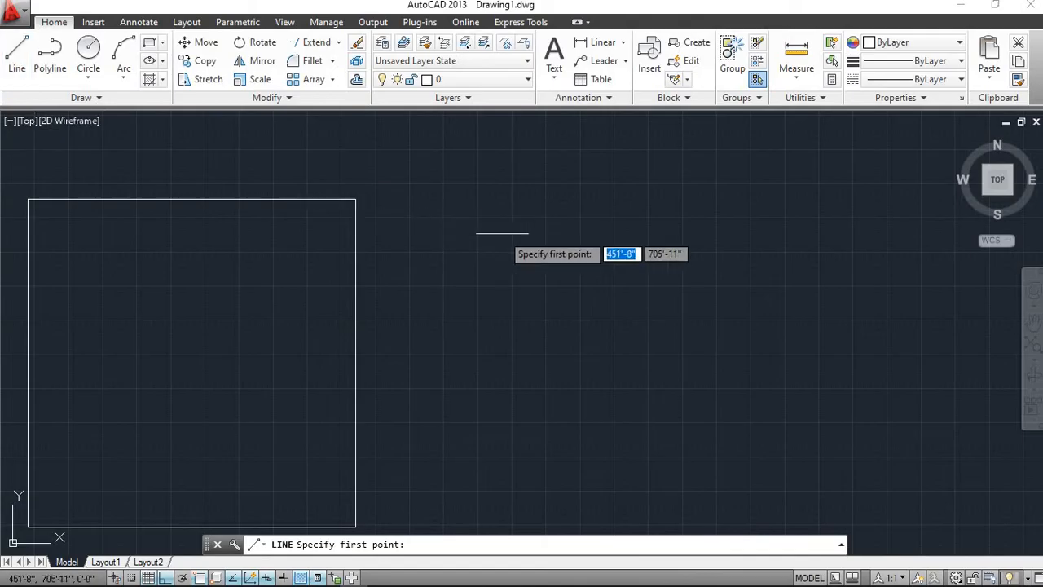
left_click(459, 198)
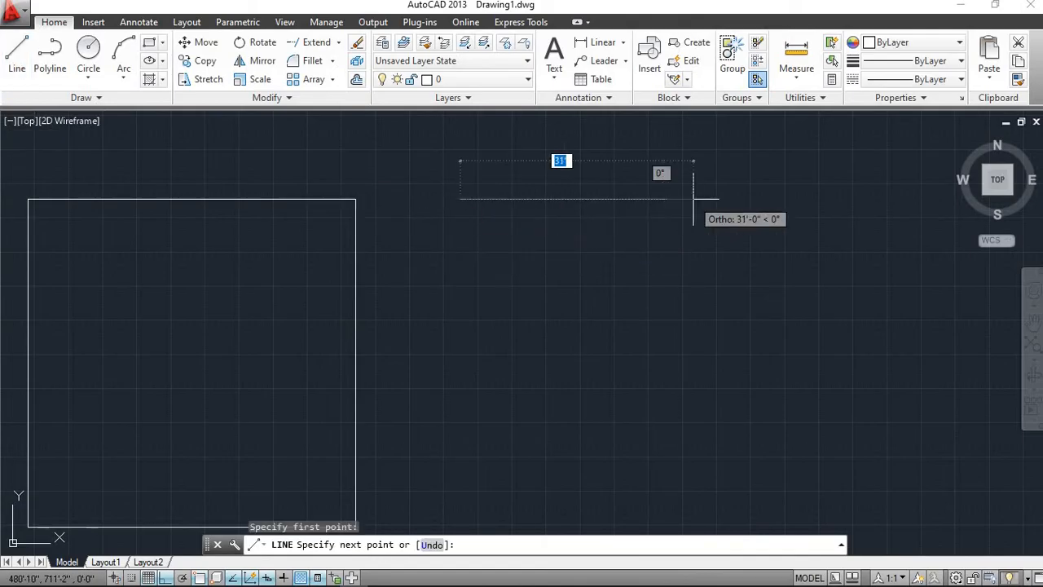
type("50")
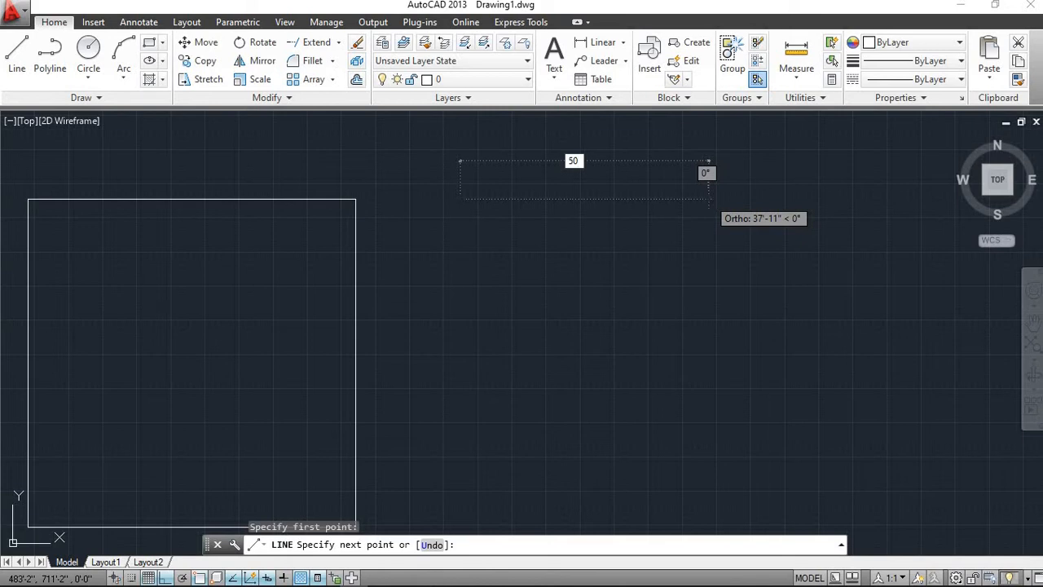
type("'")
key("Return")
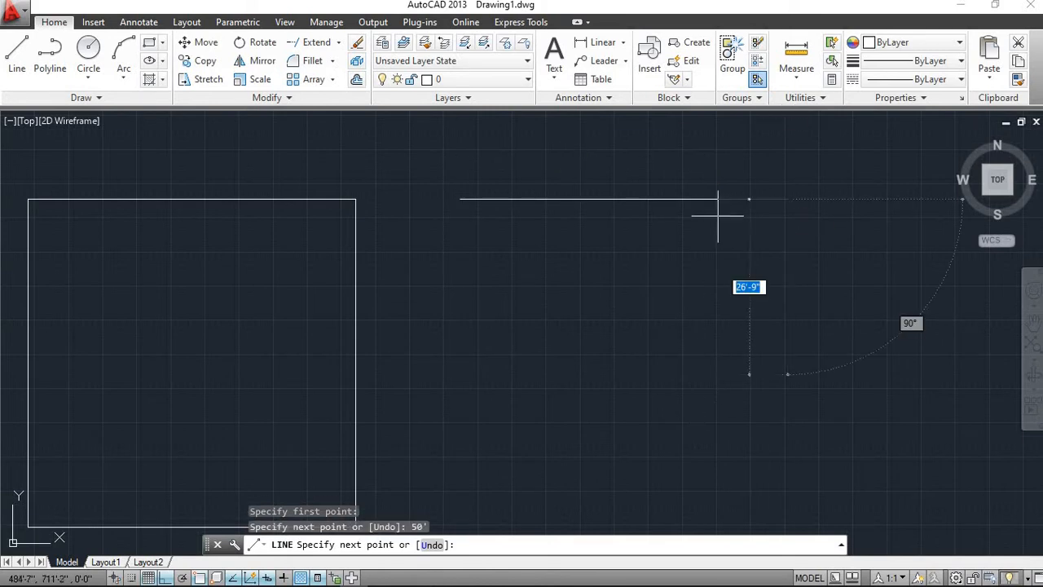
Step: Continue the line 50' straight down from the end of the horizontal segment
scroll(759, 301, "down", 4)
middle_click_drag(757, 302, 555, 292)
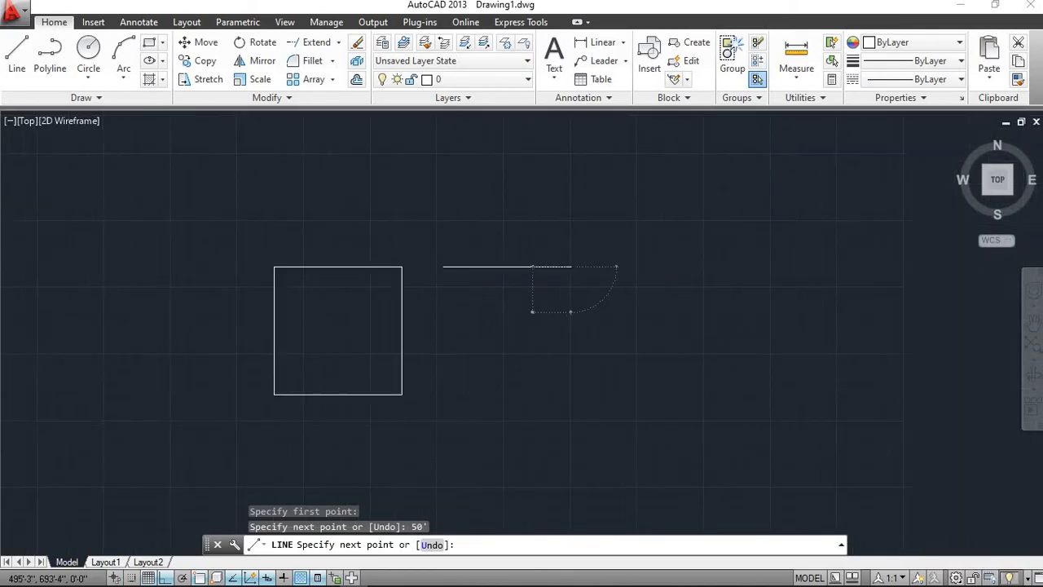
scroll(566, 366, "up", 4)
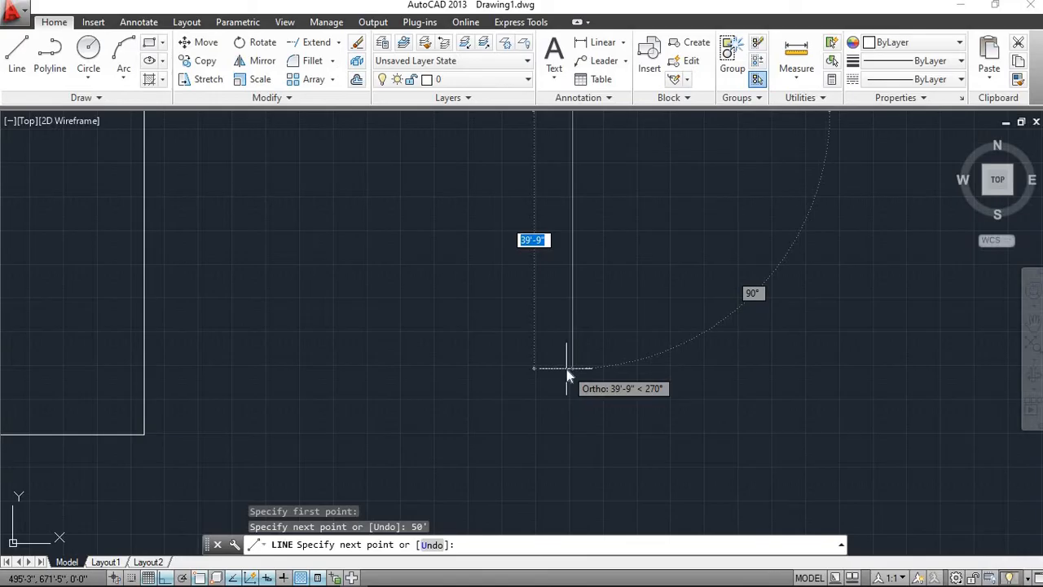
key("BackSpace")
type("50'")
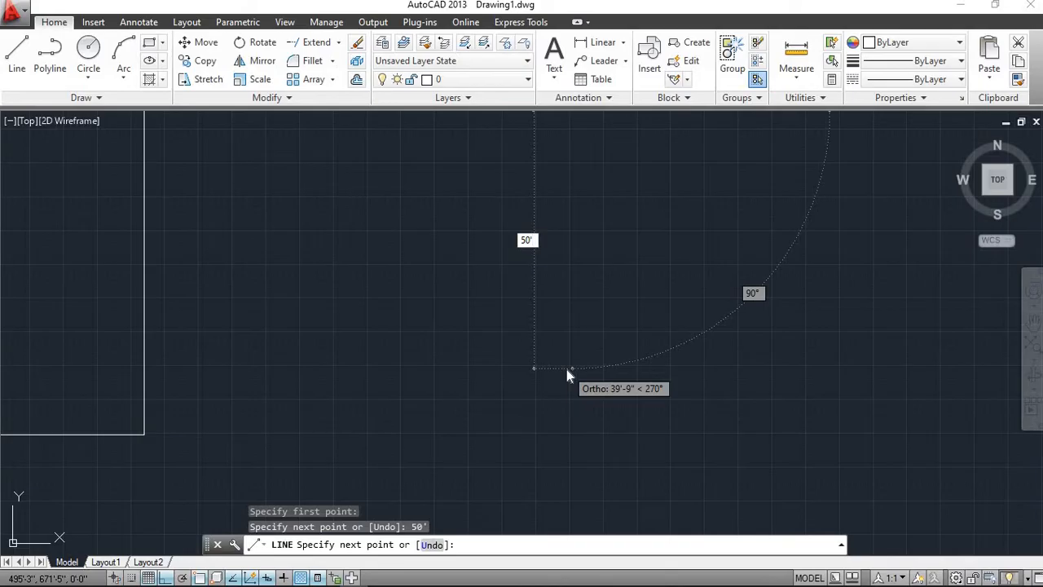
key("Return")
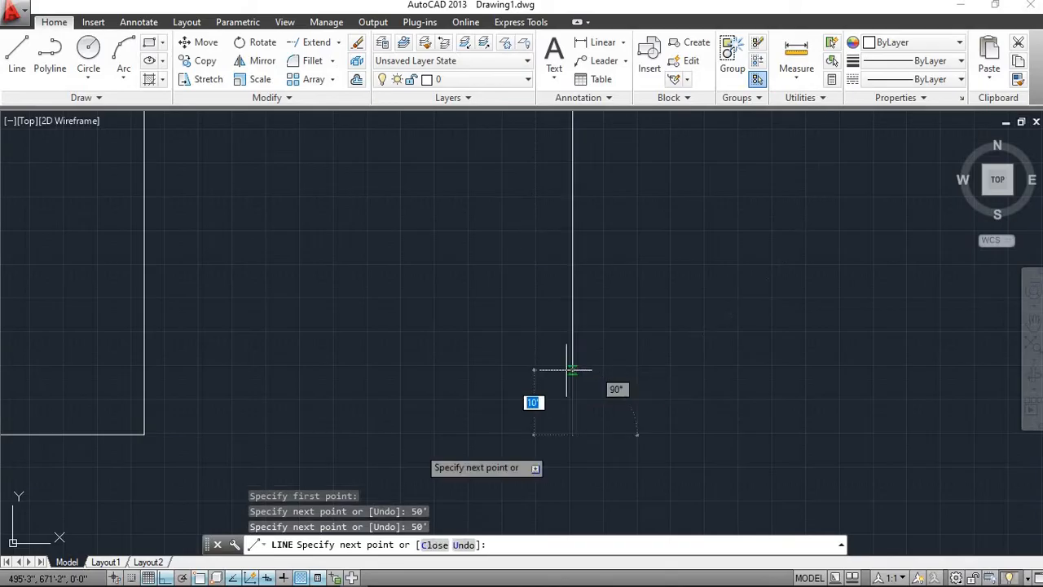
Step: Draw the remaining two sides of the second square, 50' to the left and 50' up to the start point, and end the line
type("50")
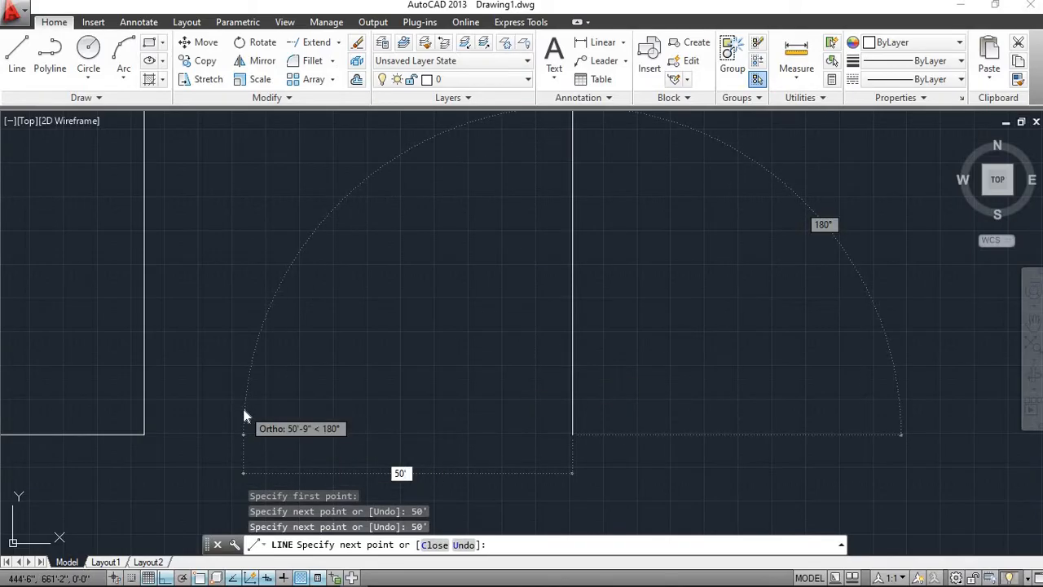
key("Return")
scroll(244, 434, "down", 2)
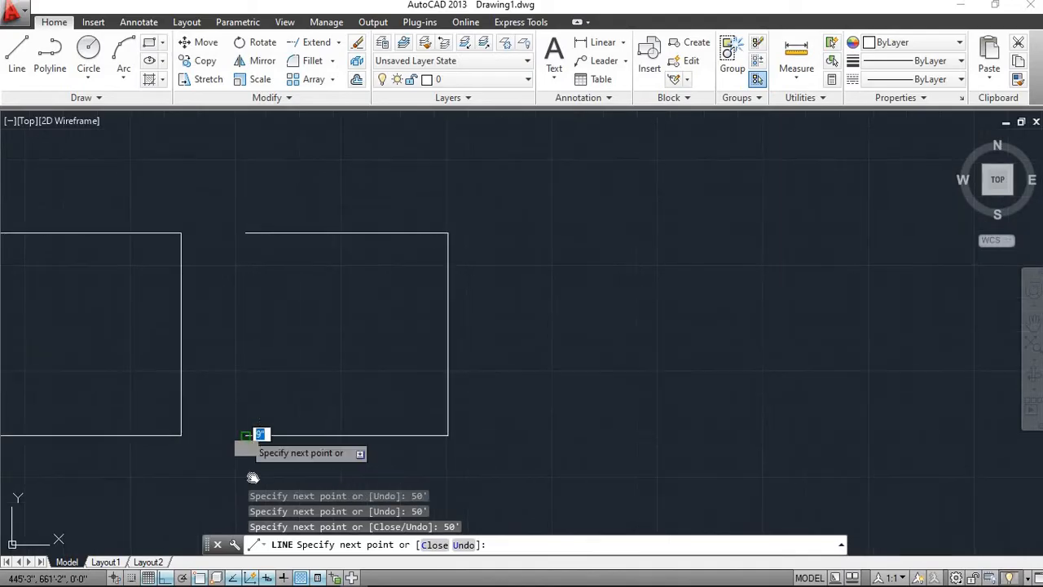
middle_click_drag(252, 476, 263, 521)
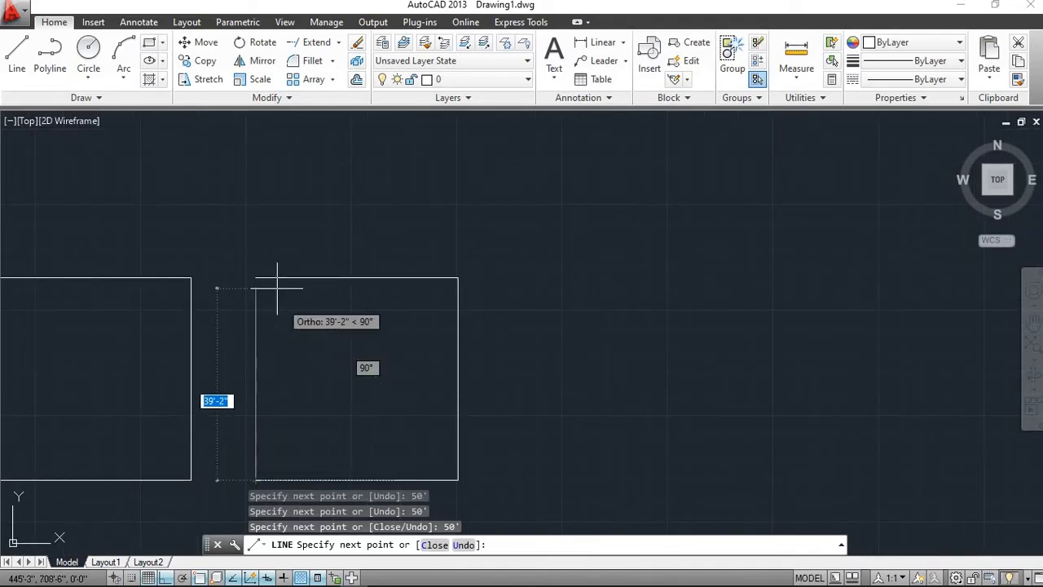
key("BackSpace")
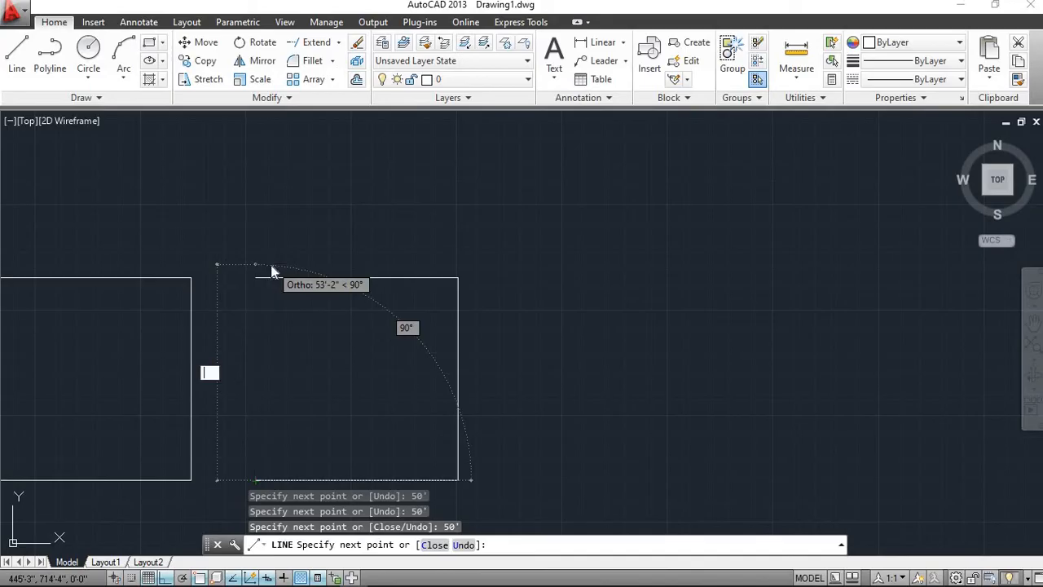
type("50'")
key("Return")
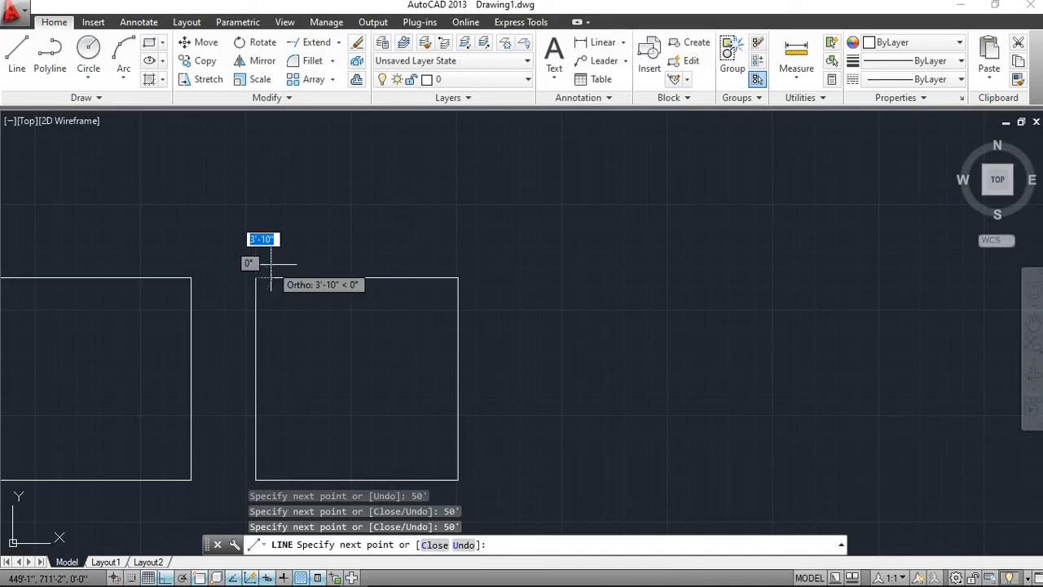
key("Escape")
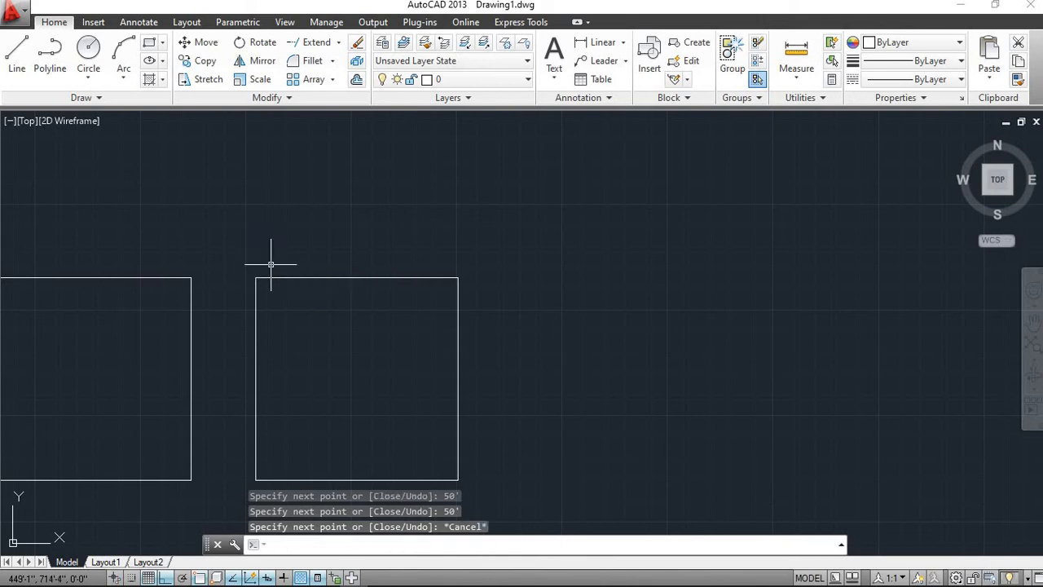
Step: Compare the square made with the Rectangle command and the one made of lines, checking the first one's object type
scroll(270, 264, "down", 5)
scroll(270, 264, "up", 3)
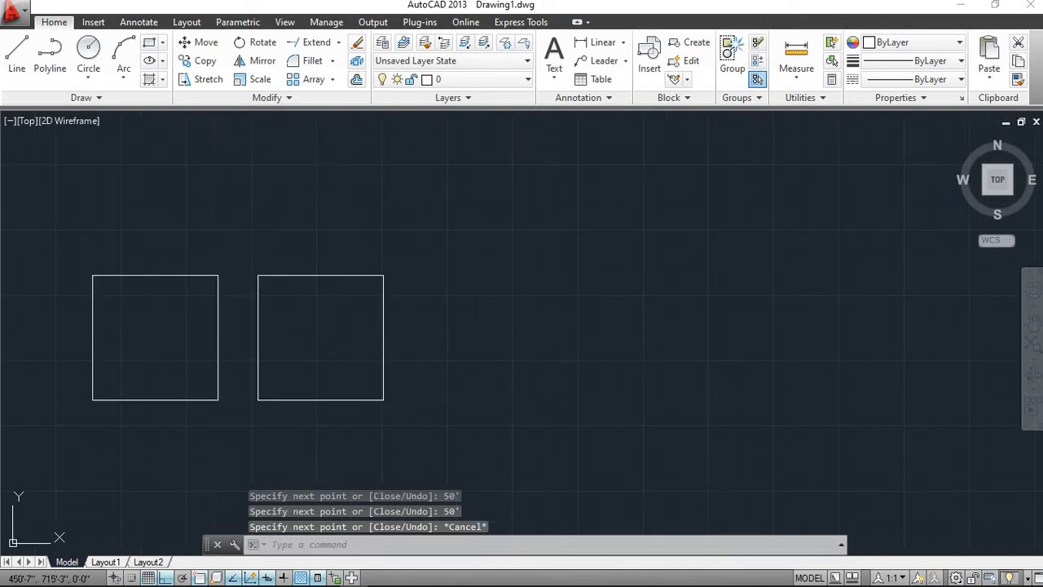
middle_click_drag(170, 333, 354, 325)
scroll(350, 326, "up", 4)
scroll(315, 321, "down", 2)
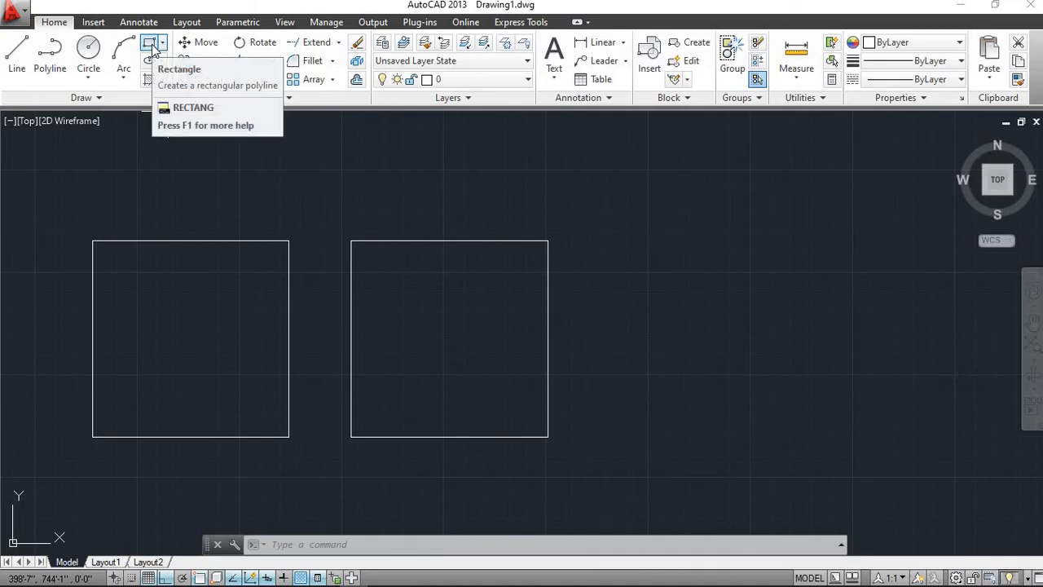
scroll(244, 163, "up", 2)
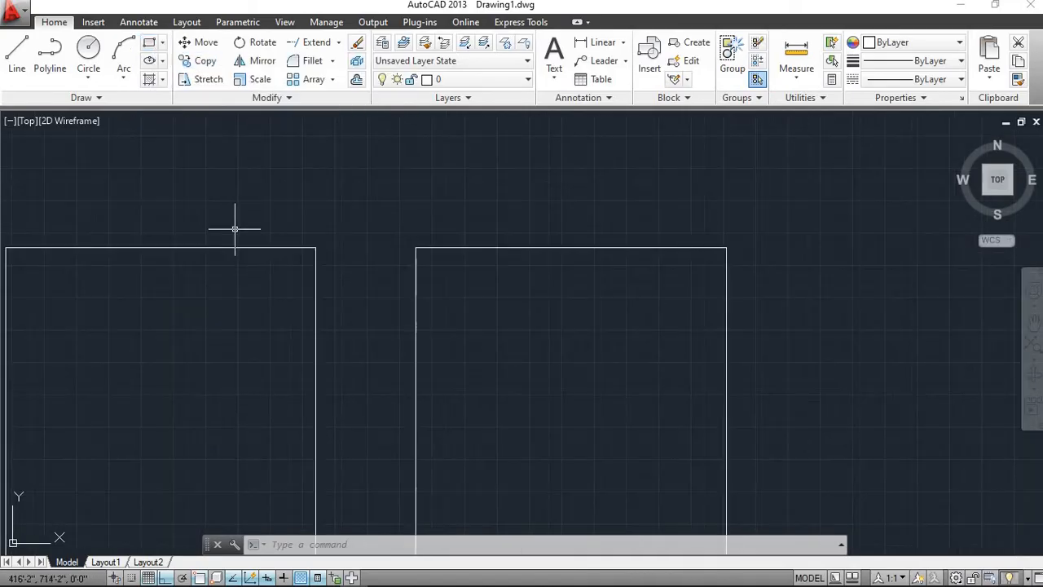
scroll(235, 227, "down", 4)
scroll(234, 229, "up", 2)
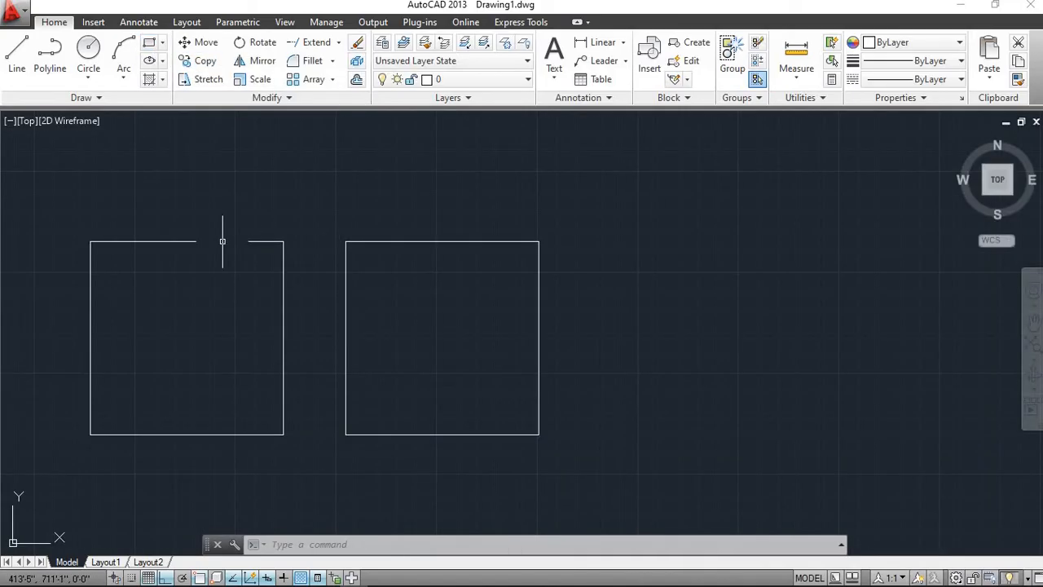
mouse_move(206, 242)
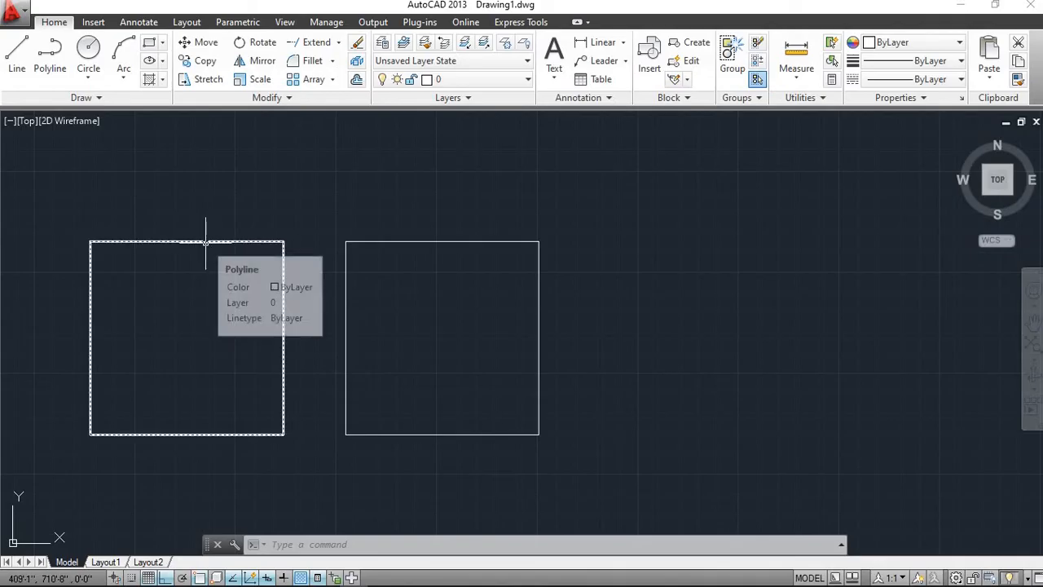
scroll(442, 286, "up", 4)
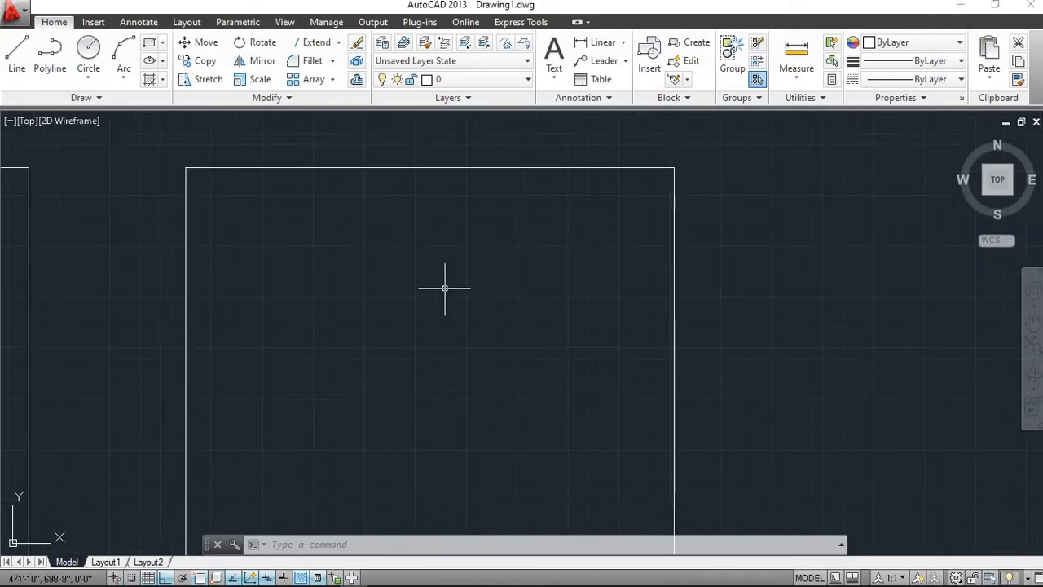
Step: Examine the sides of the square made of separate lines alongside the square made with the Rectangle command
scroll(443, 286, "down", 2)
middle_click_drag(388, 271, 292, 247)
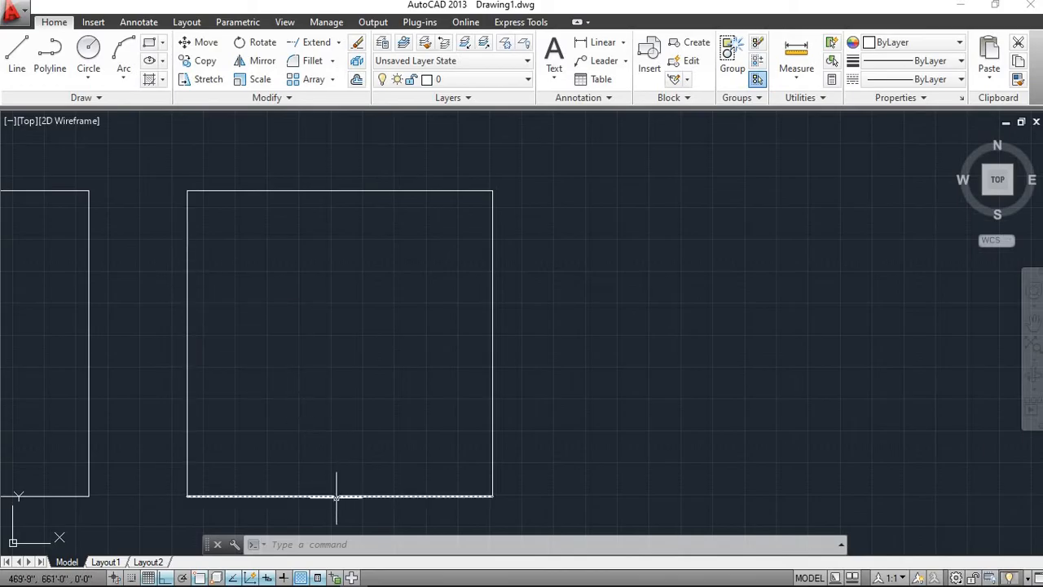
middle_click_drag(204, 351, 423, 354)
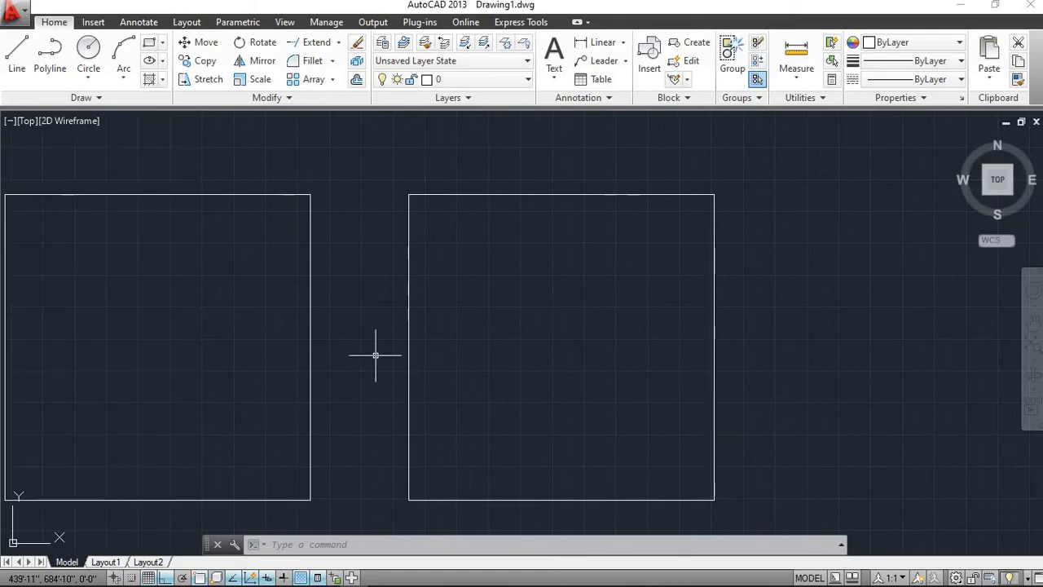
scroll(374, 355, "down", 2)
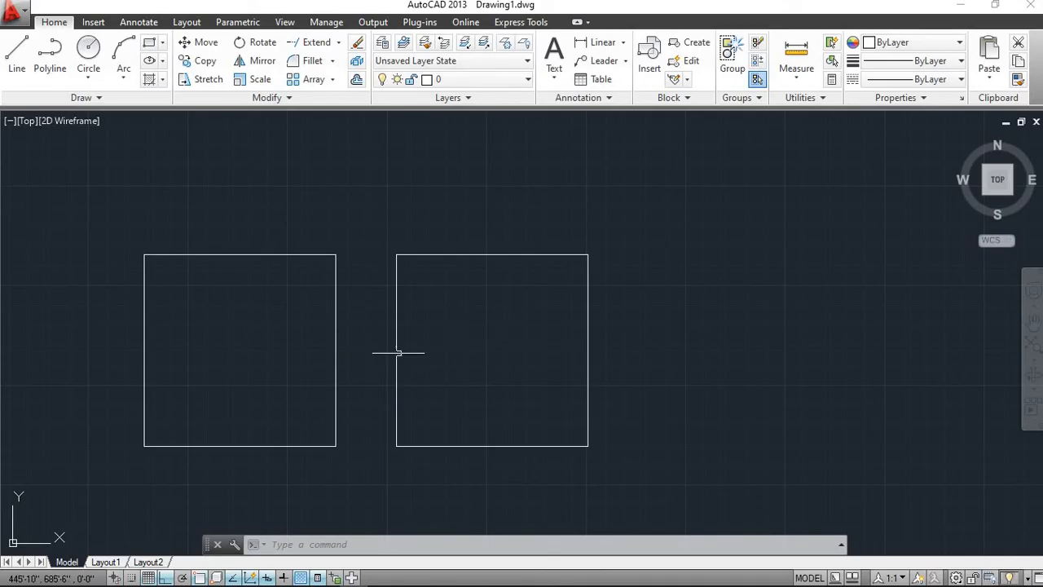
middle_click_drag(356, 352, 421, 350)
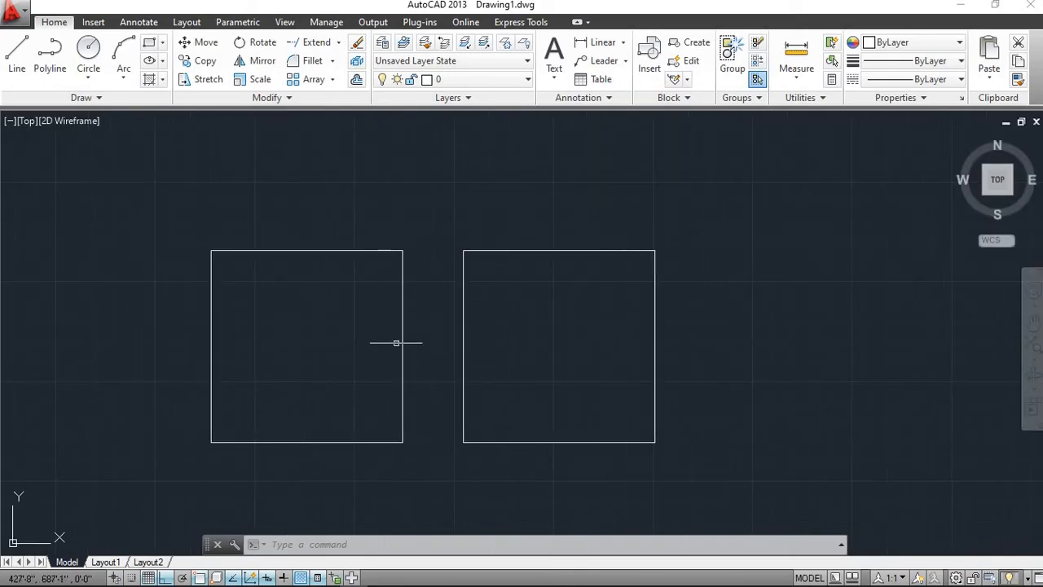
scroll(334, 309, "up", 4)
scroll(334, 309, "down", 2)
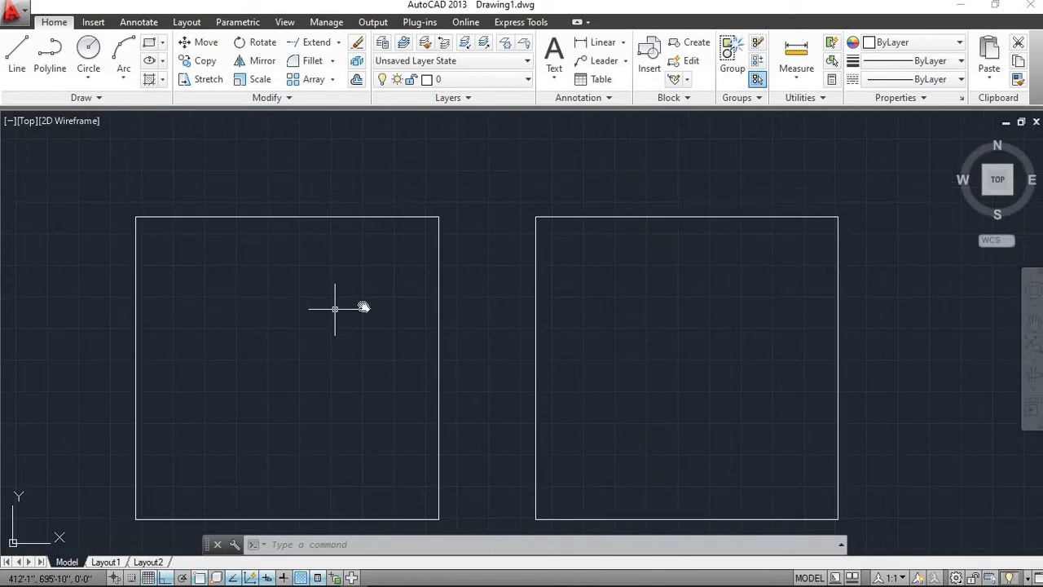
middle_click_drag(337, 303, 405, 304)
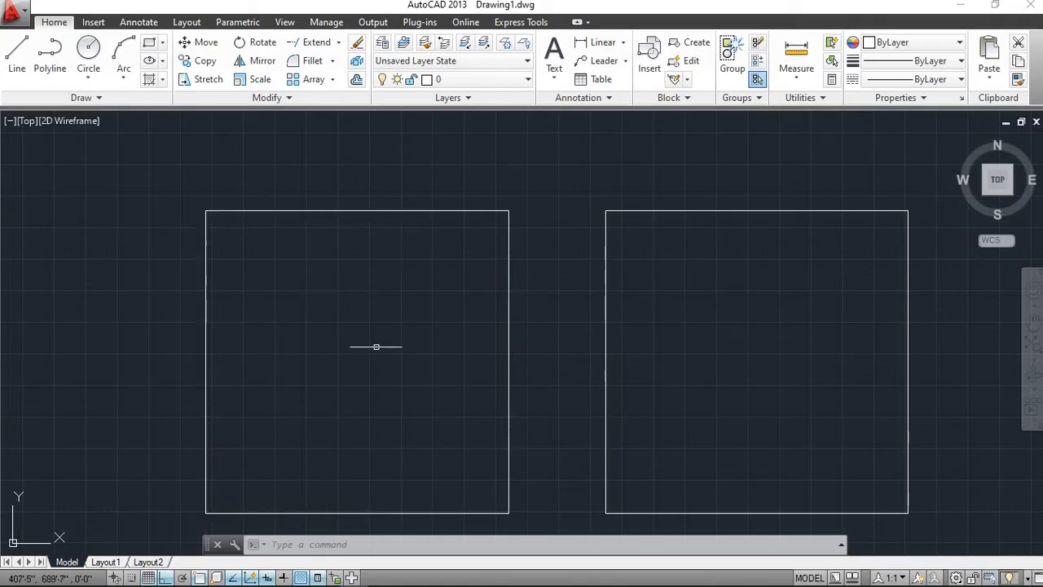
Step: Explode the first square, made with the Rectangle command, into separate lines
scroll(377, 347, "down", 3)
scroll(378, 349, "up", 3)
scroll(445, 447, "down", 2)
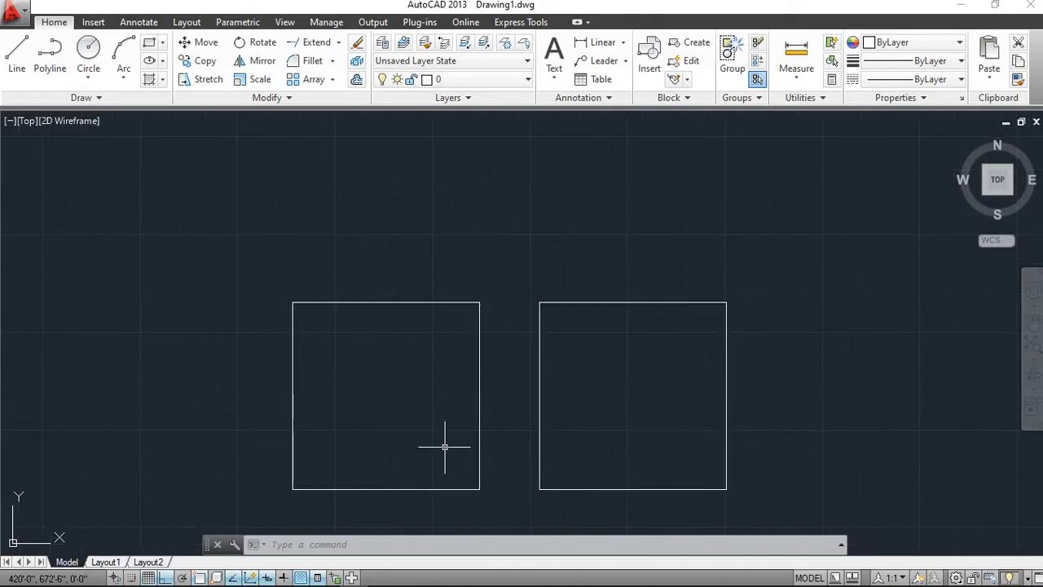
left_click(445, 488)
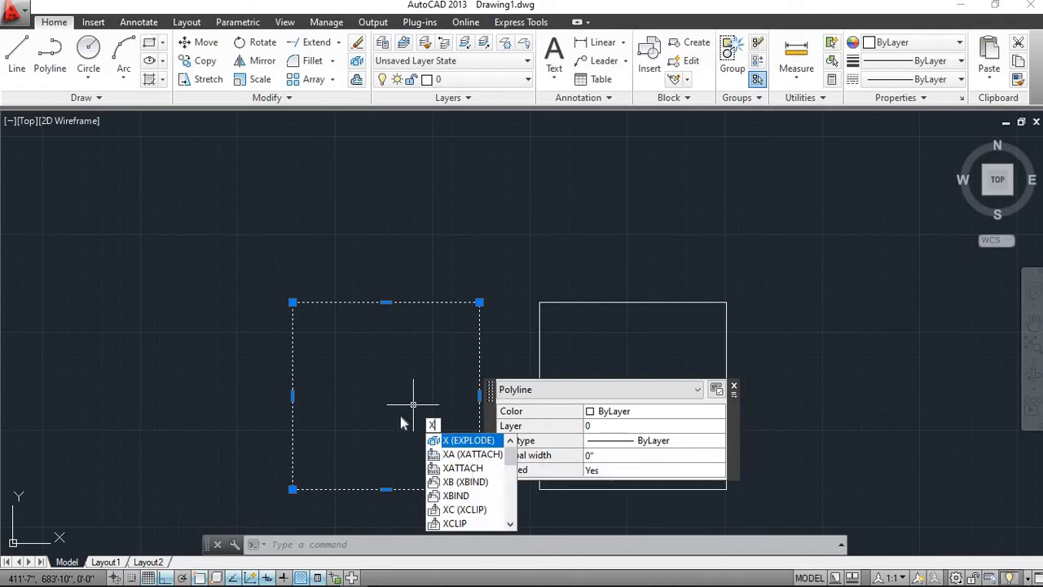
key("Return")
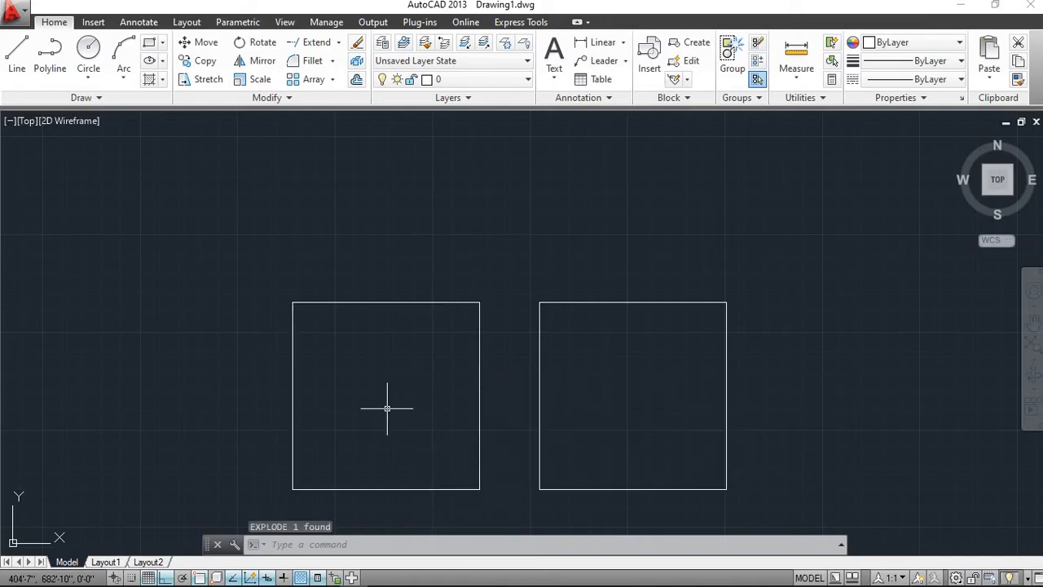
Step: Inspect the individual sides of the exploded square to check their object type
scroll(370, 350, "up", 2)
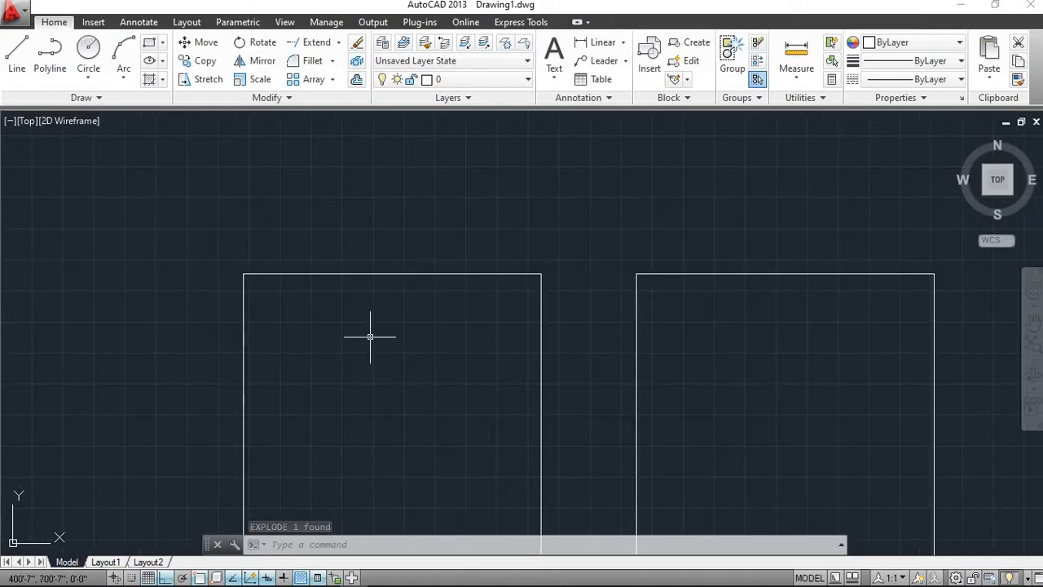
scroll(370, 336, "up", 3)
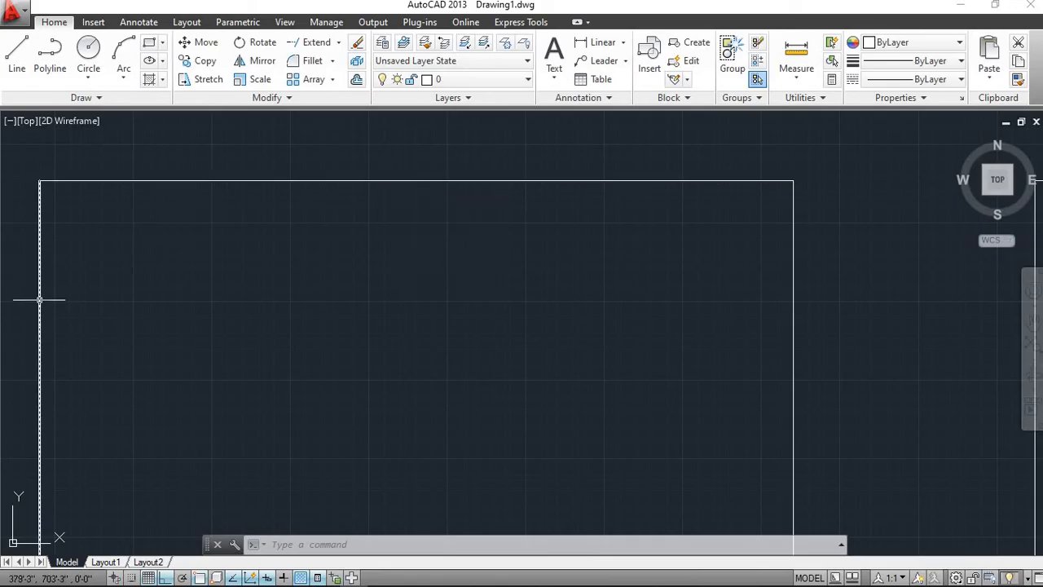
scroll(39, 299, "down", 2)
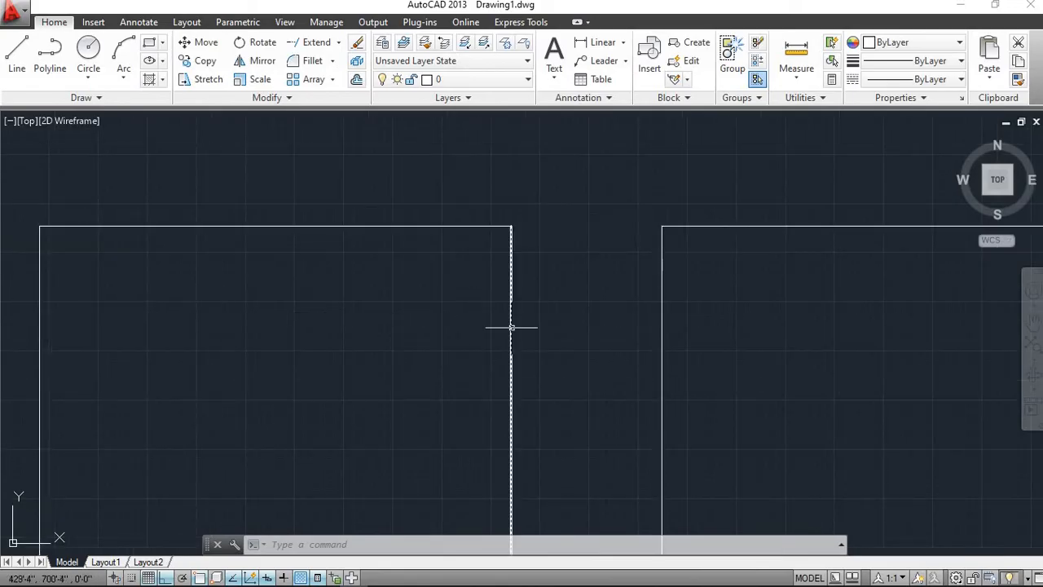
scroll(511, 326, "down", 2)
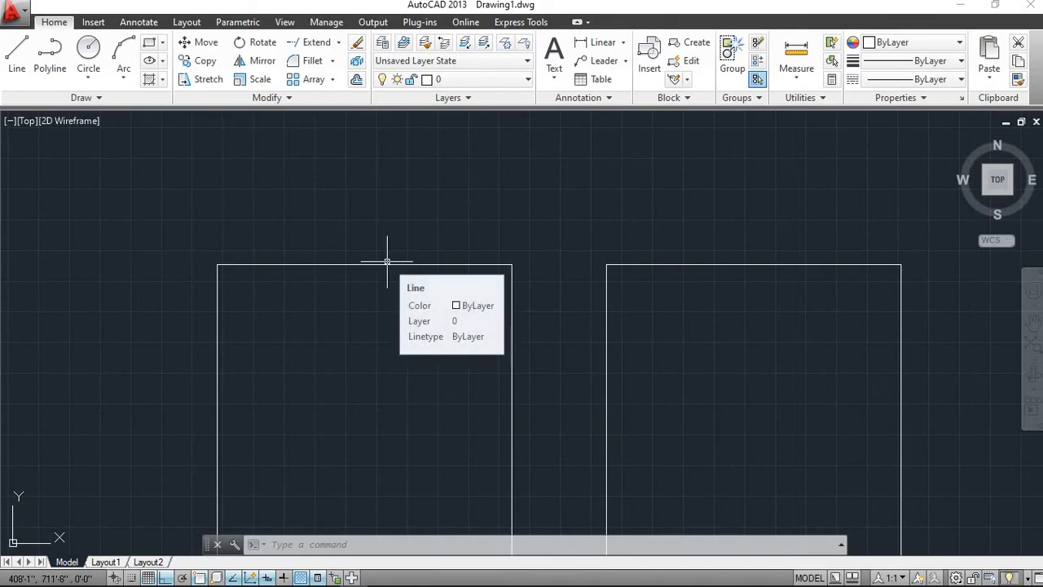
scroll(601, 321, "up", 3)
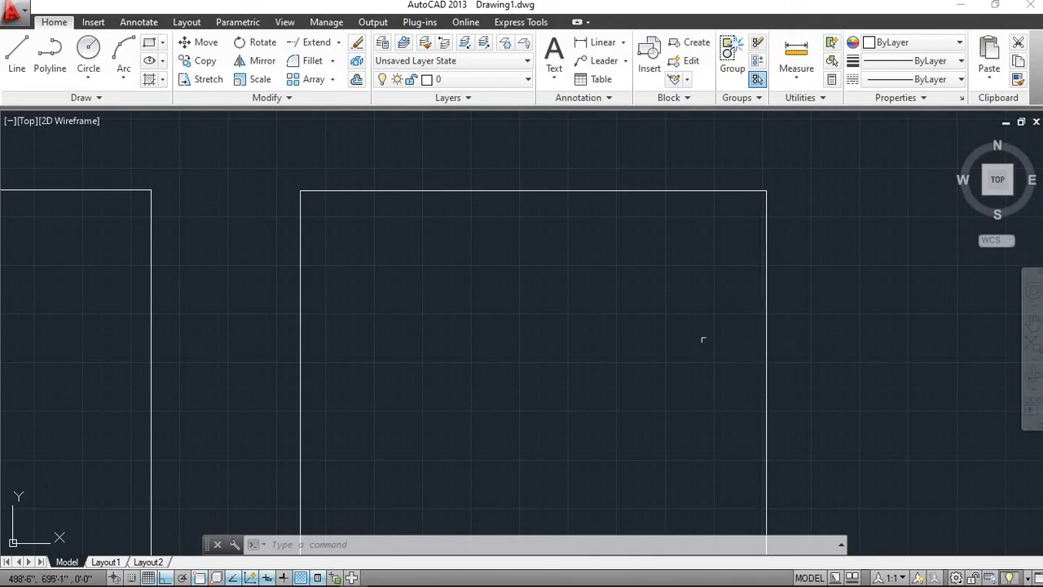
Step: Join the four lines of the second square into a single polyline
scroll(693, 340, "down", 5)
scroll(662, 346, "up", 4)
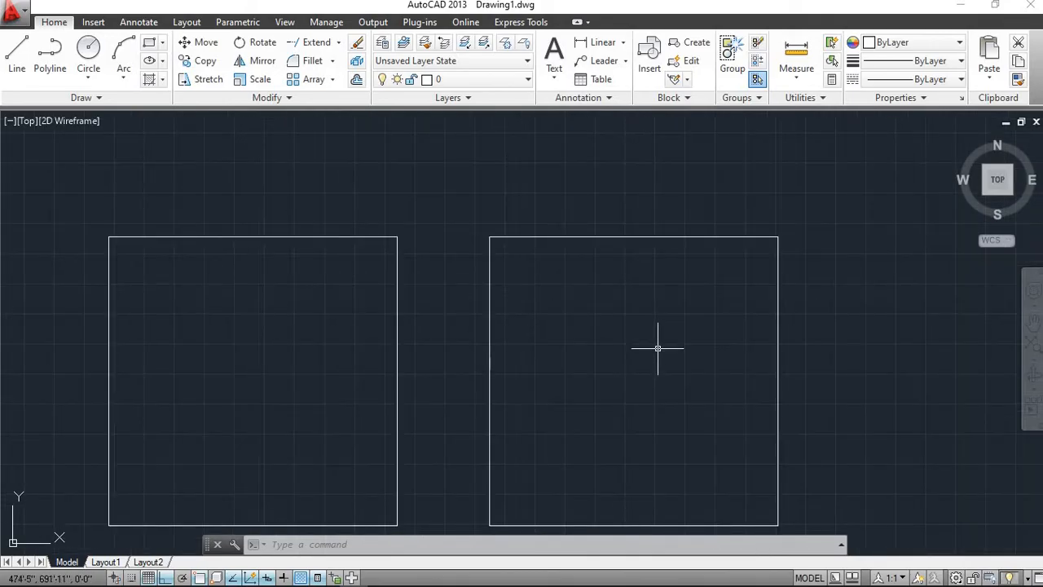
middle_click_drag(658, 349, 486, 318)
scroll(487, 319, "down", 2)
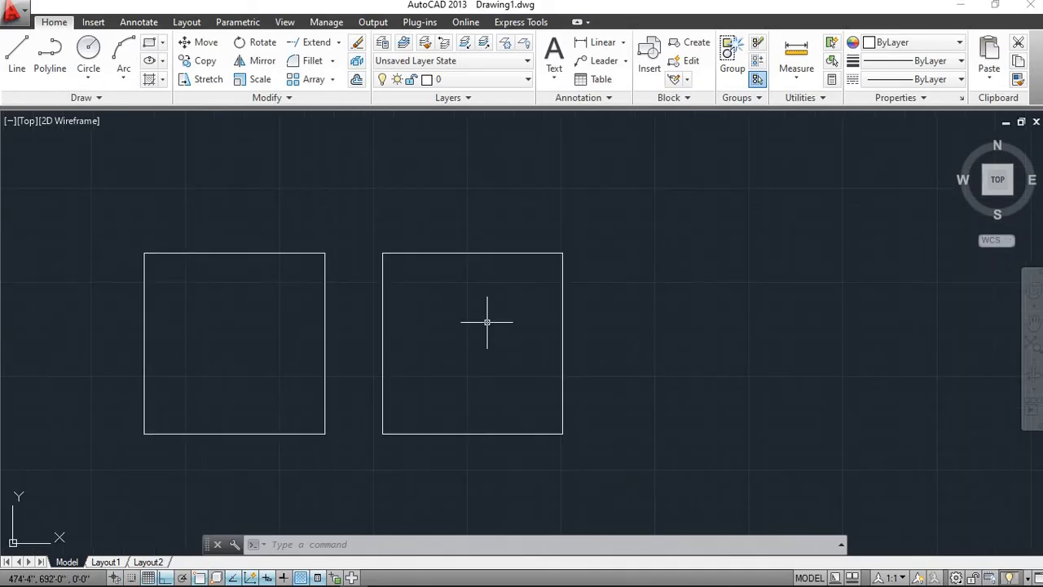
scroll(486, 320, "up", 2)
scroll(486, 322, "down", 2)
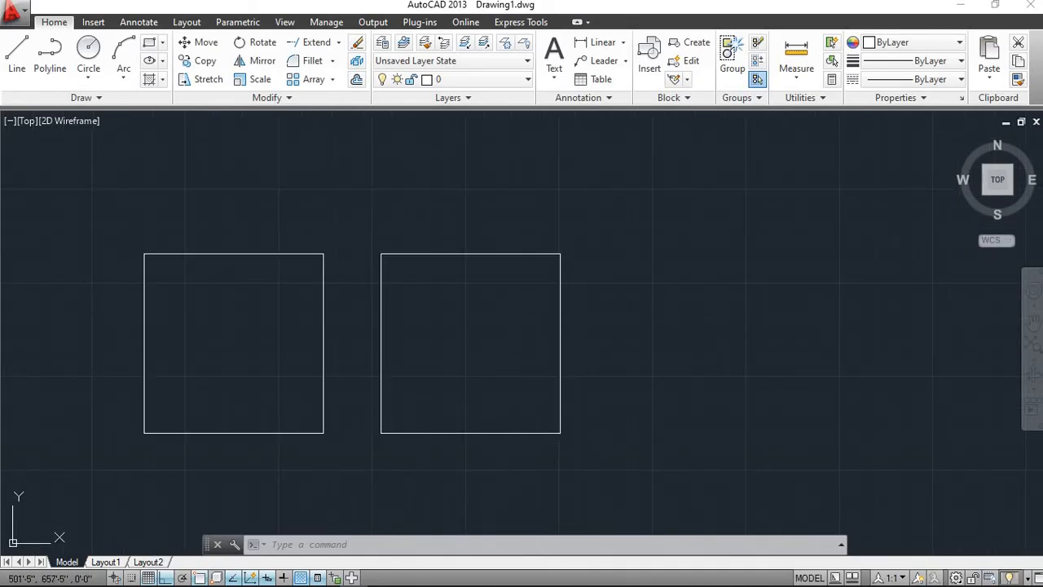
left_click(582, 446)
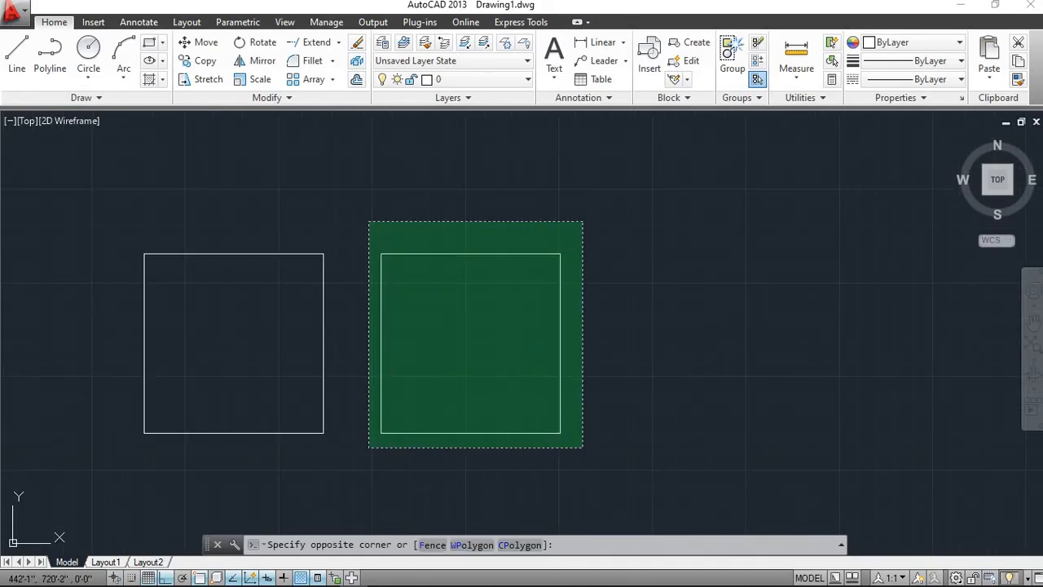
left_click(367, 220)
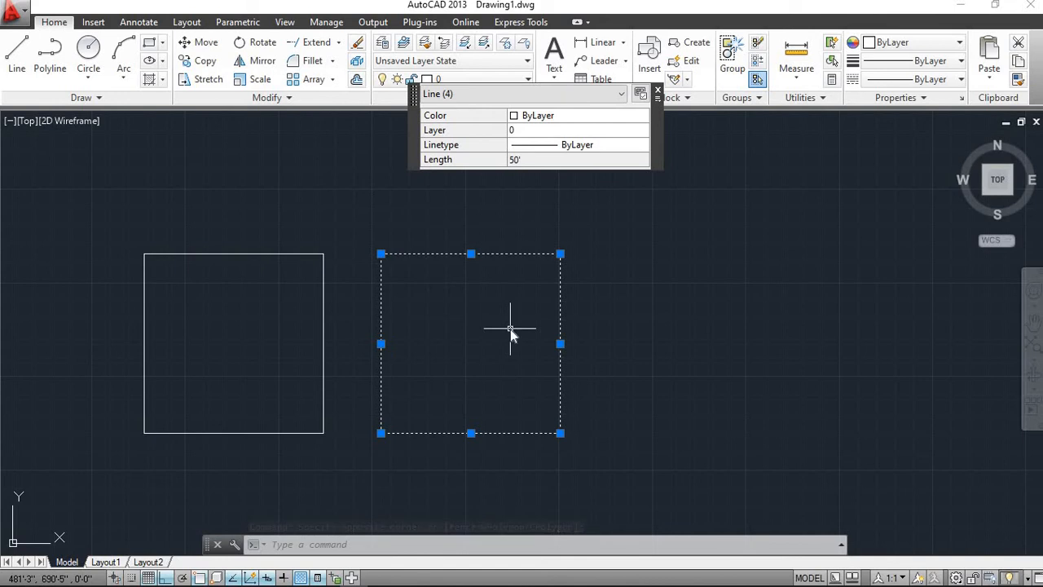
type("j")
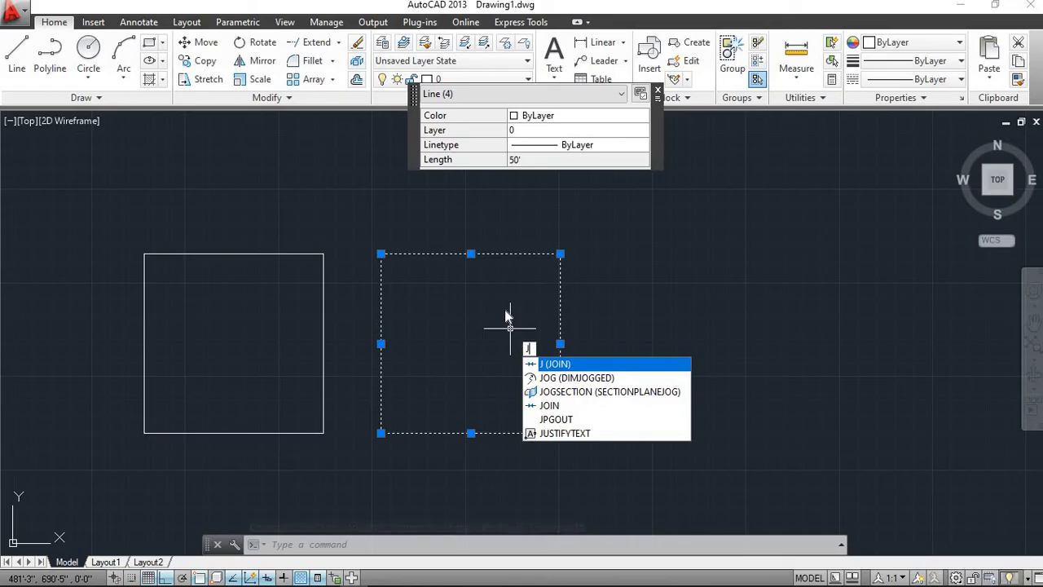
key("Return")
Step: Check the object type of the joined square on its upper edge
scroll(504, 309, "up", 2)
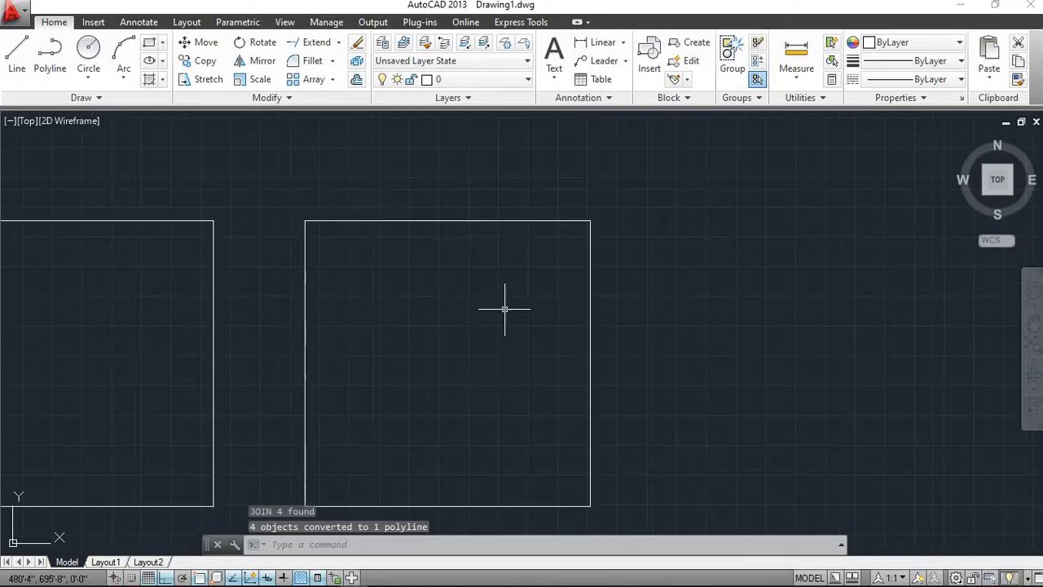
scroll(444, 219, "up", 3)
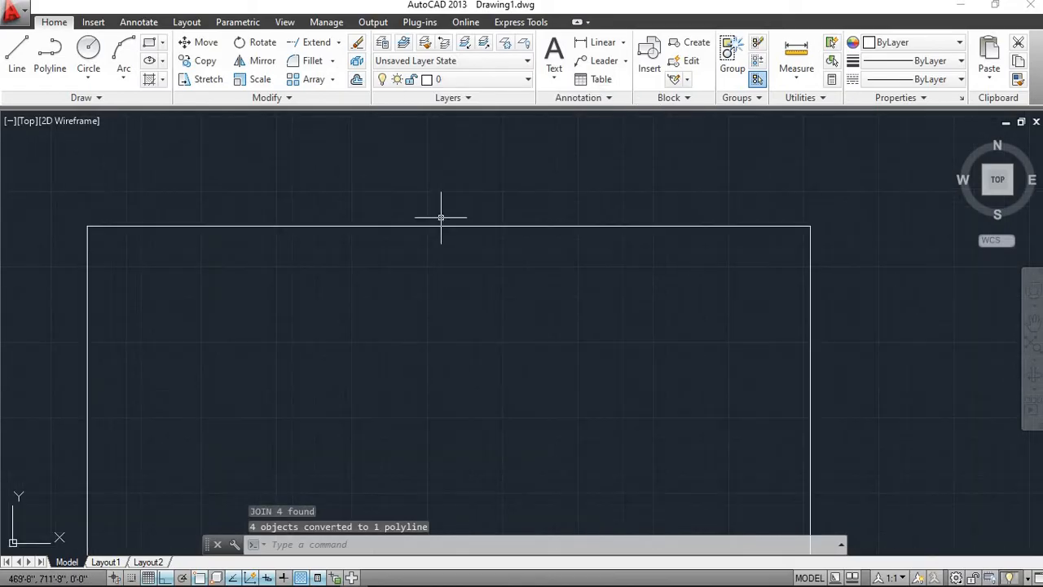
left_click(419, 227)
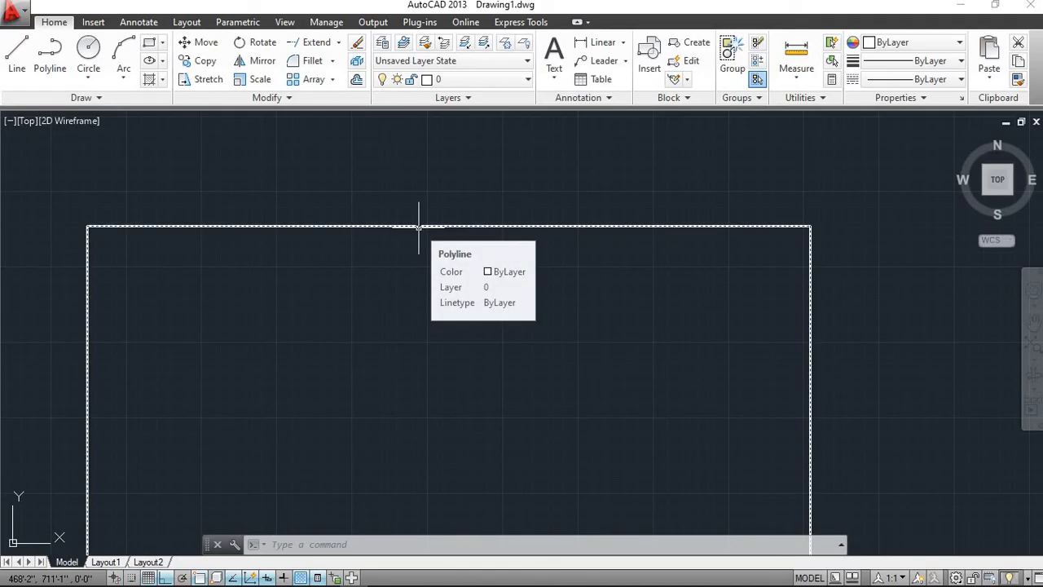
scroll(419, 225, "down", 2)
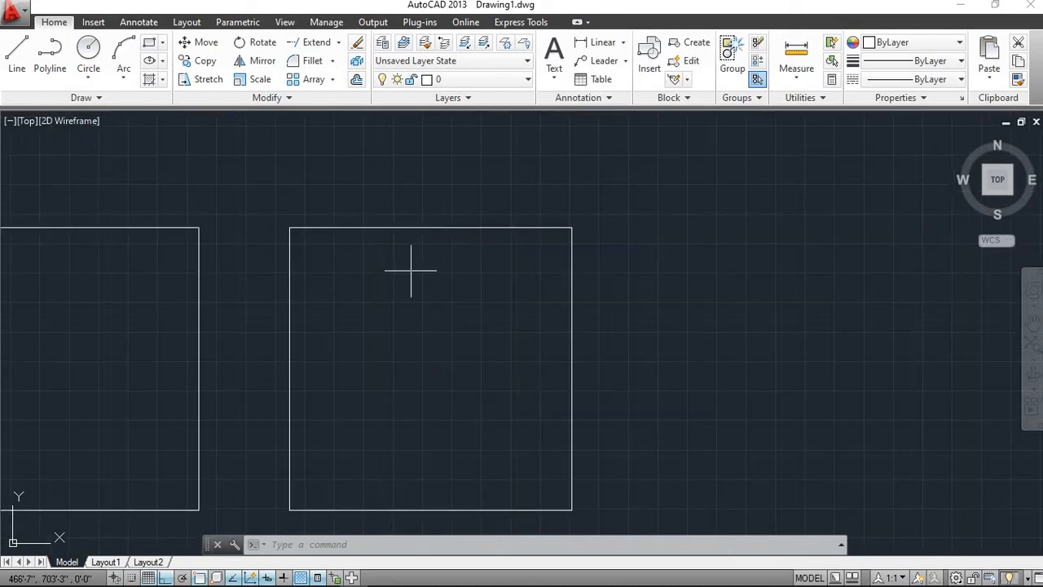
scroll(409, 276, "up", 2)
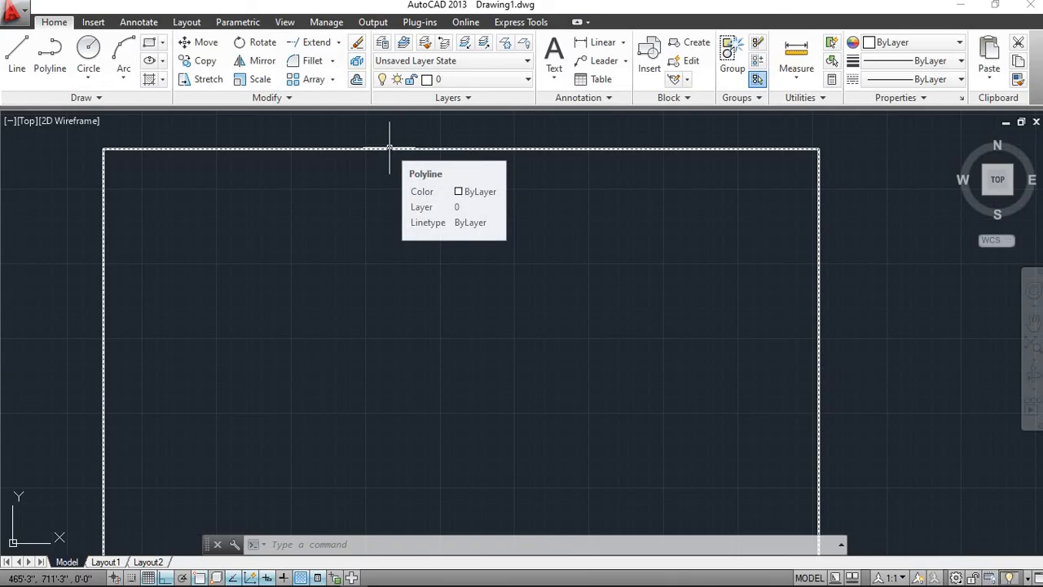
scroll(389, 148, "down", 2)
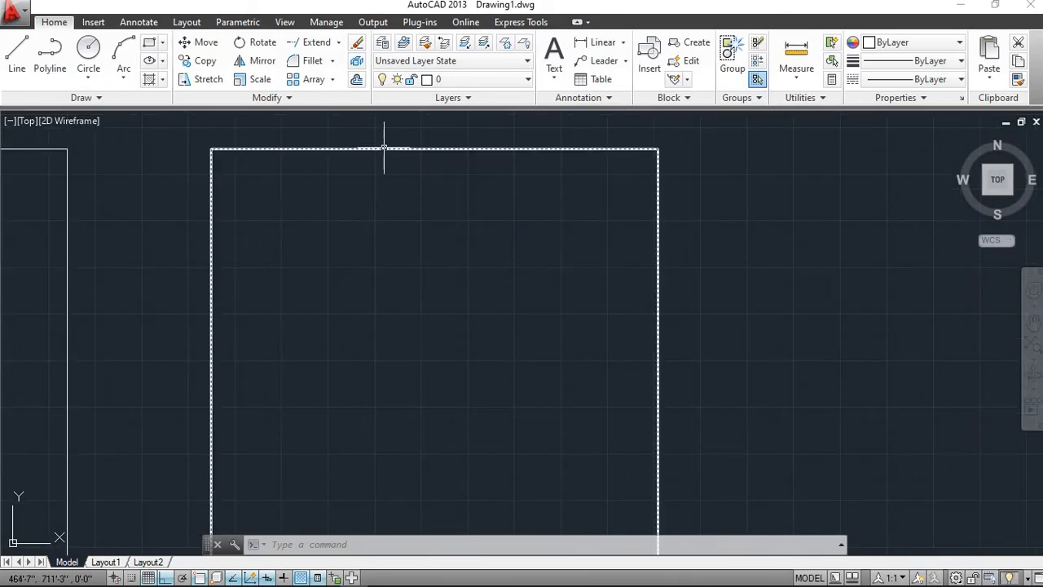
scroll(383, 153, "up", 4)
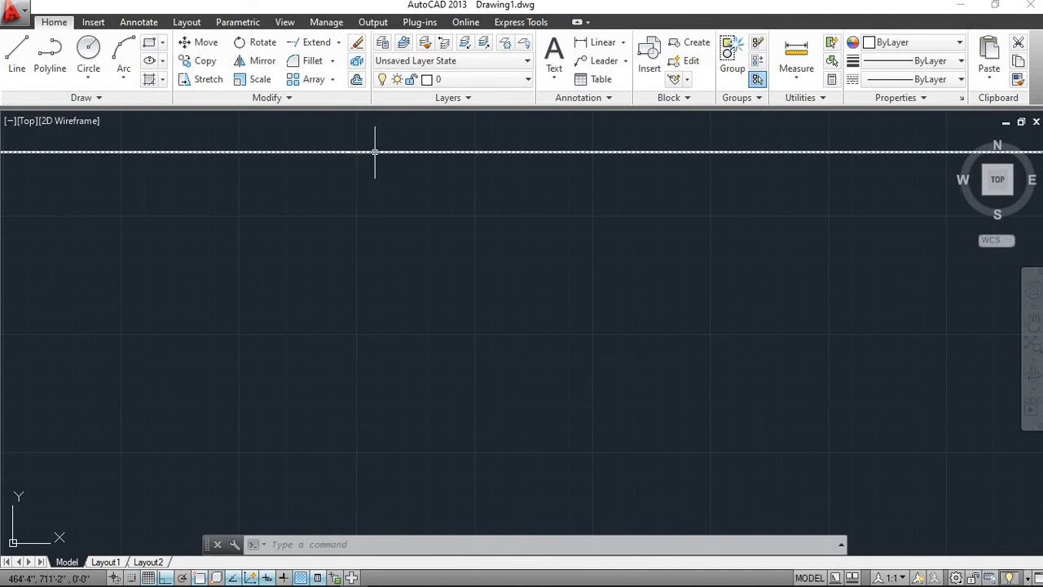
Step: Compare the object types of the exploded first square and the joined second square by examining their edges
scroll(375, 151, "down", 3)
scroll(383, 212, "up", 4)
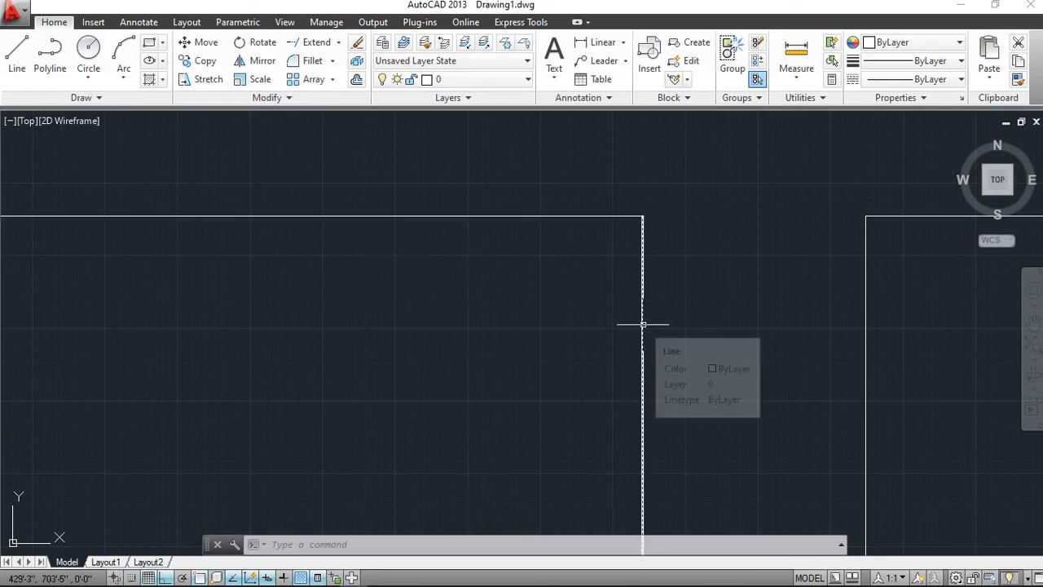
scroll(643, 325, "down", 6)
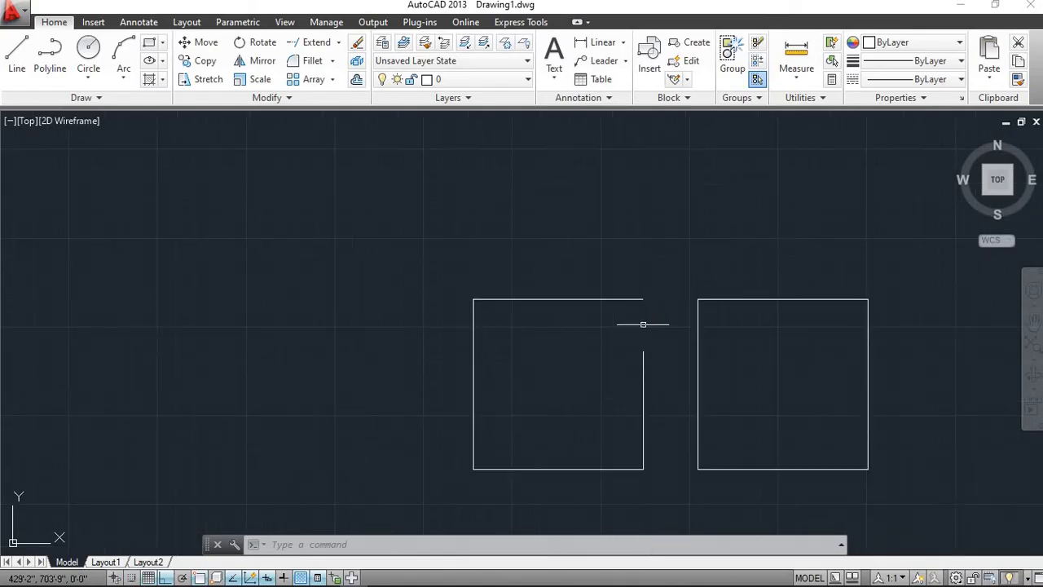
middle_click_drag(643, 324, 473, 291)
scroll(473, 290, "up", 4)
scroll(471, 295, "down", 2)
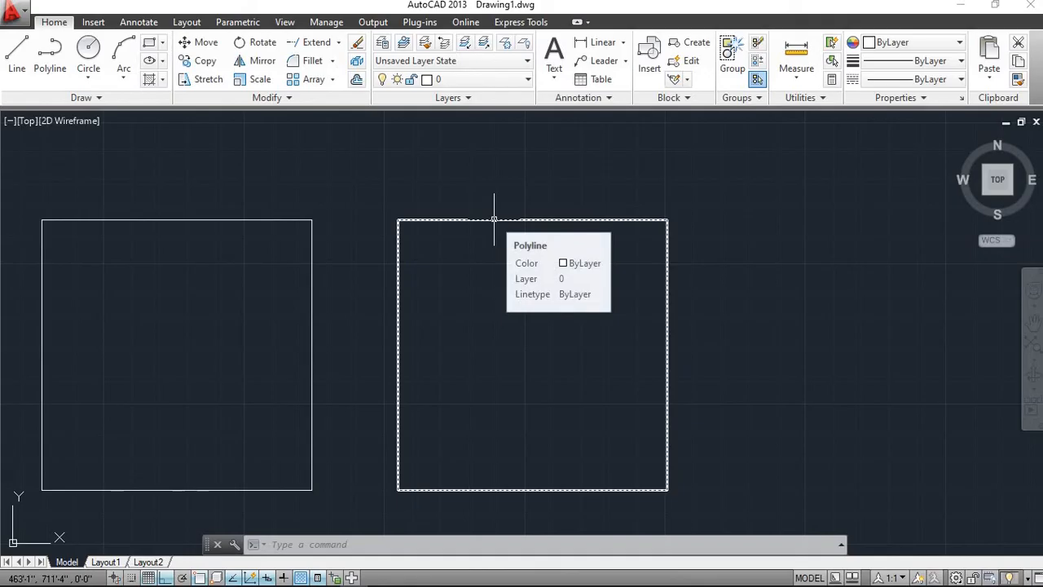
scroll(494, 218, "up", 2)
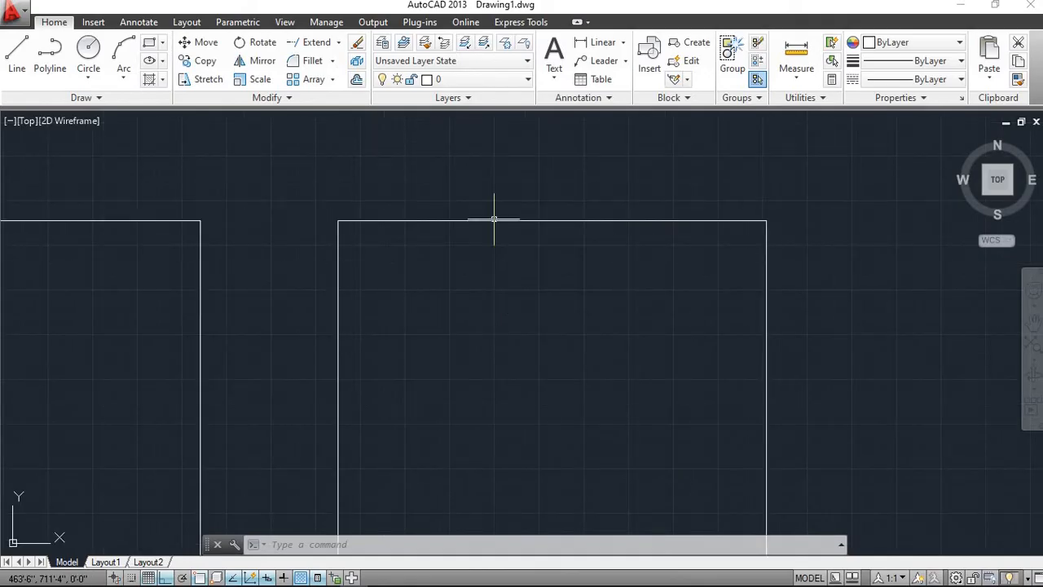
scroll(493, 221, "down", 2)
scroll(489, 220, "up", 2)
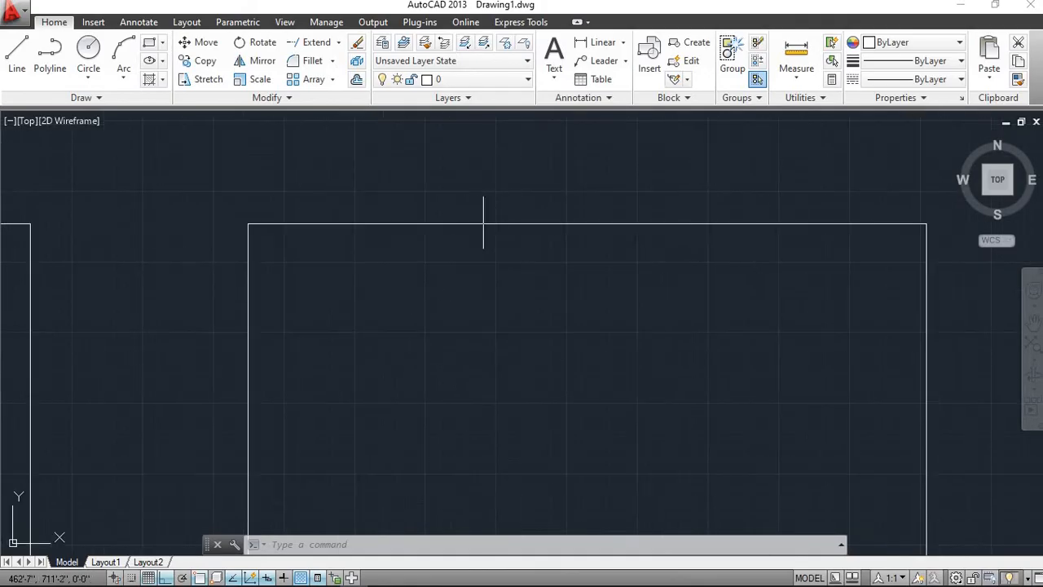
scroll(482, 223, "down", 2)
middle_click_drag(481, 223, 487, 266)
scroll(488, 266, "up", 2)
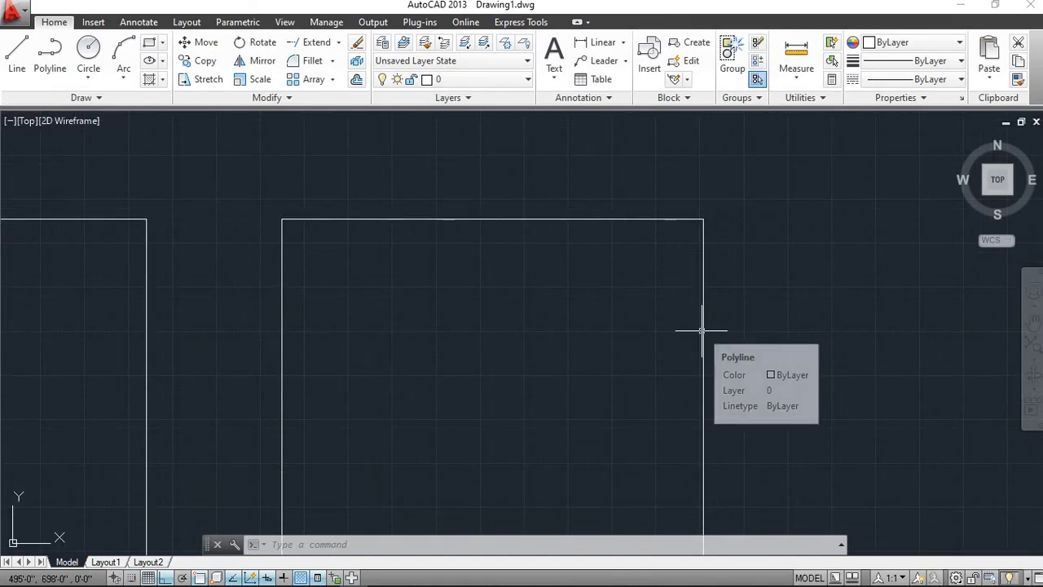
Step: Explode the second square's closed polyline into separate lines
scroll(704, 333, "down", 4)
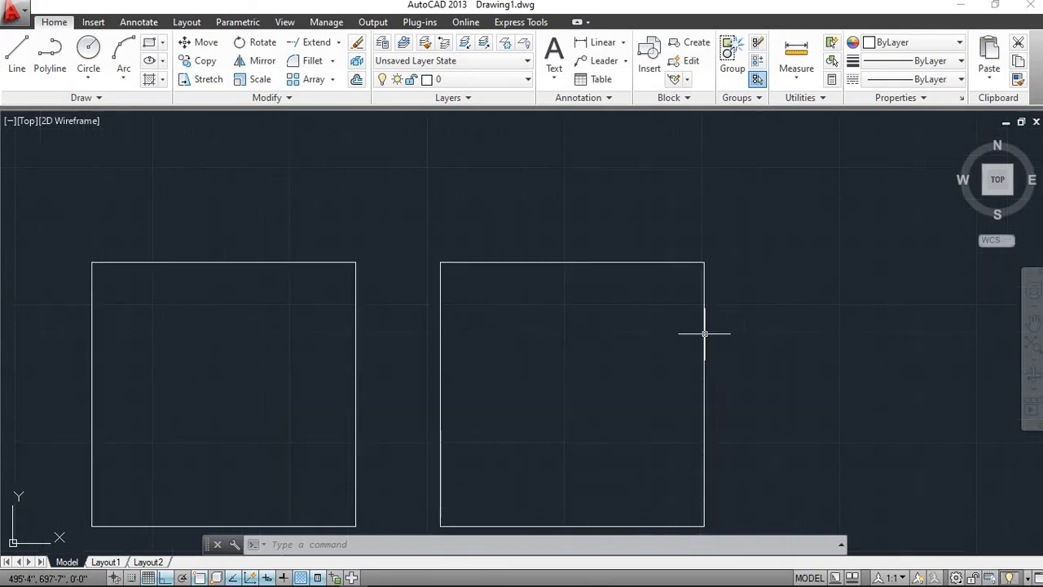
left_click(688, 479)
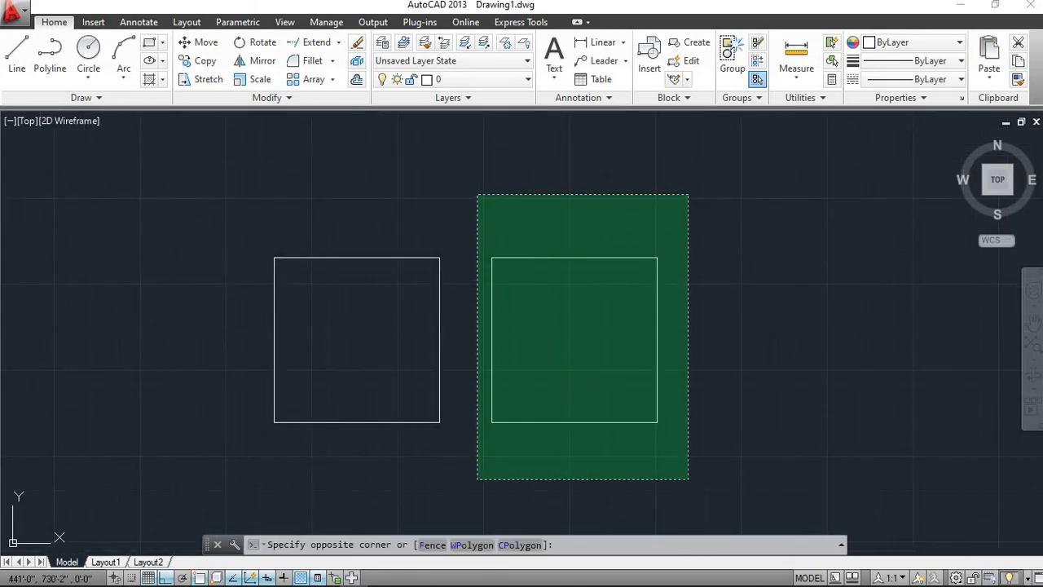
left_click(477, 194)
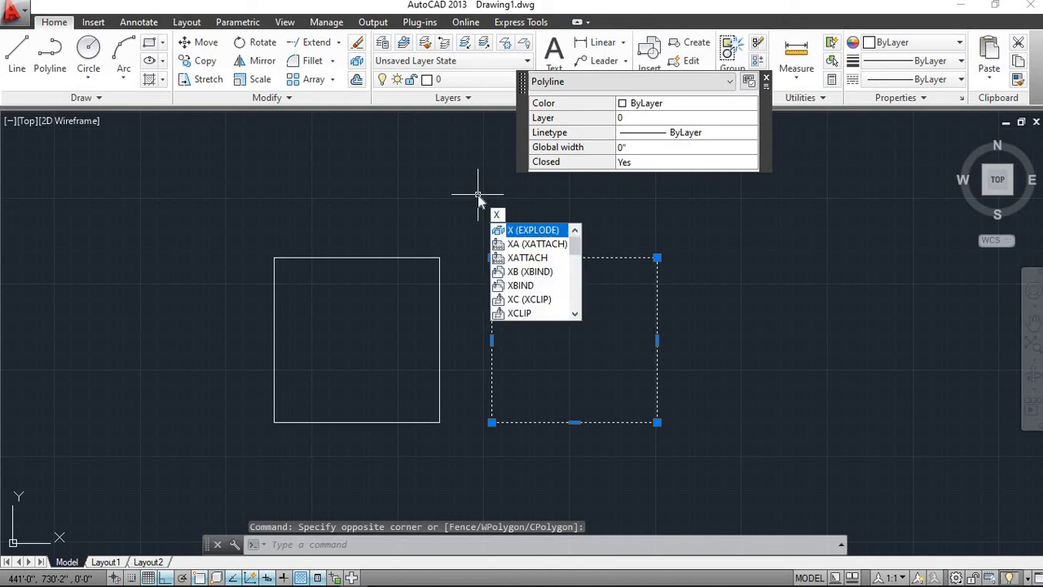
key("Return")
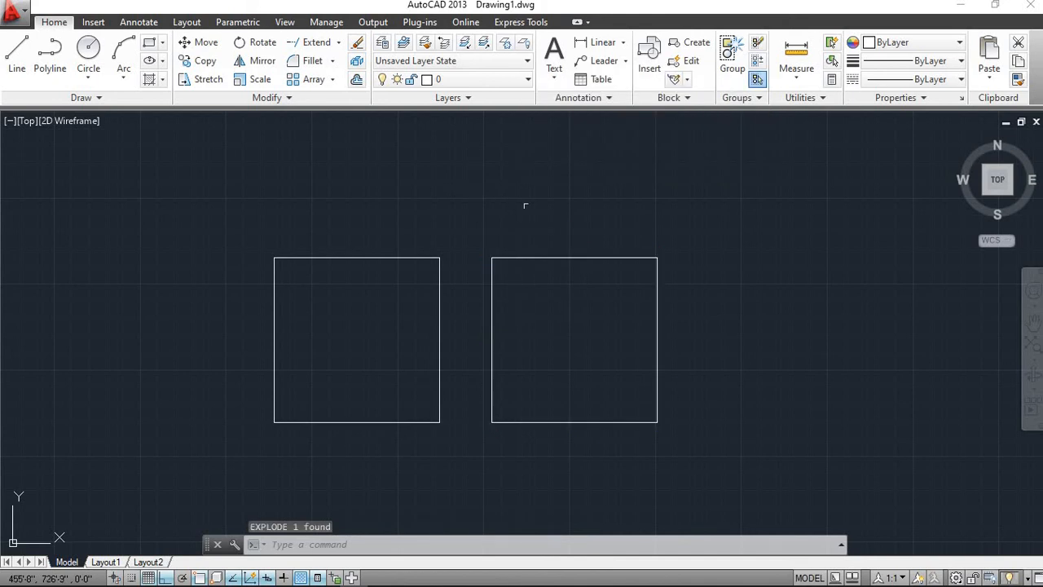
scroll(525, 206, "up", 4)
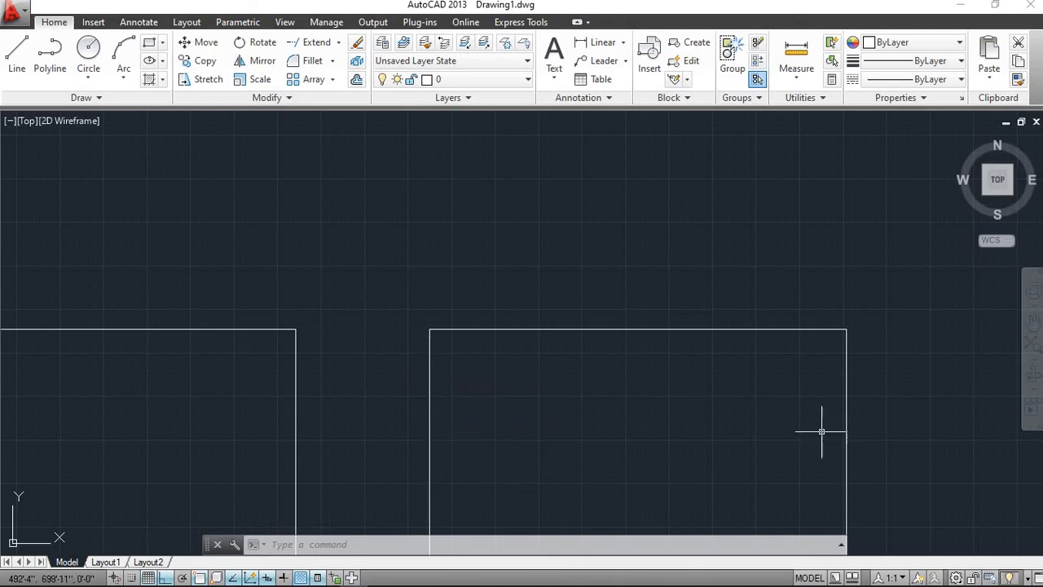
scroll(500, 299, "down", 4)
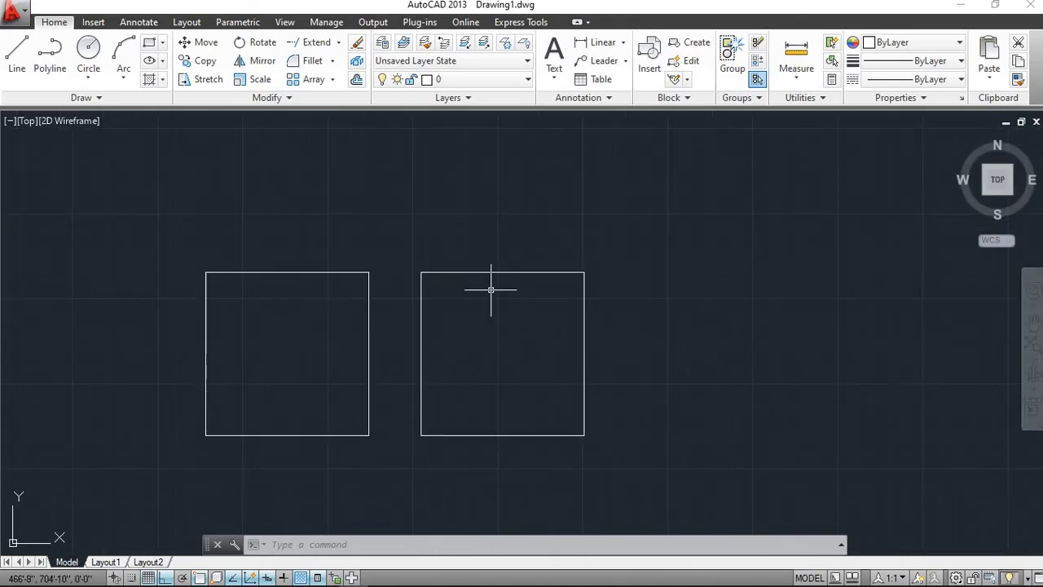
Step: Join the second square's four separate lines back into one polyline and check the object type on its upper edge
scroll(490, 289, "up", 4)
scroll(489, 323, "down", 2)
left_click(681, 515)
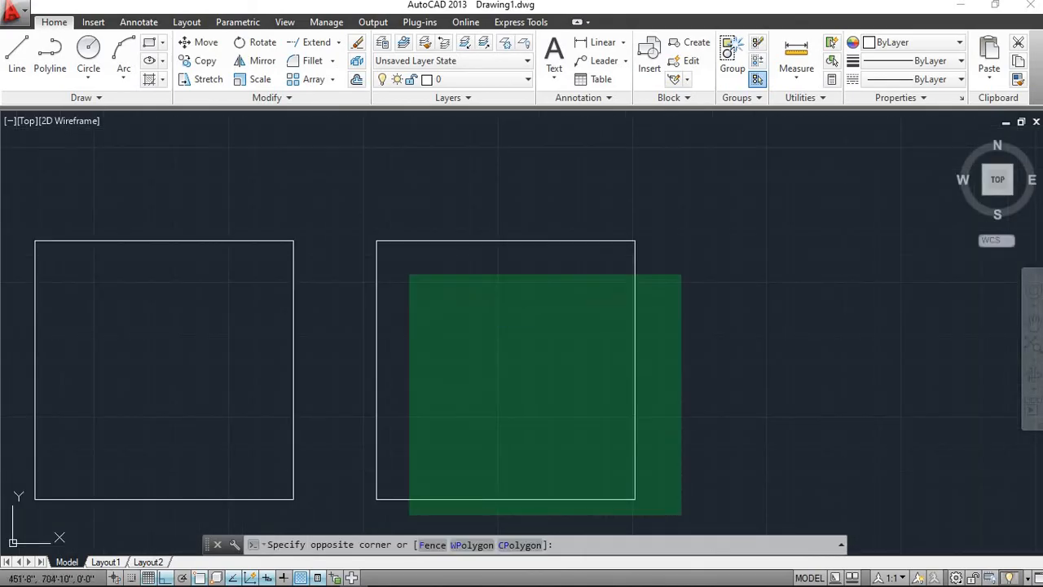
left_click(335, 214)
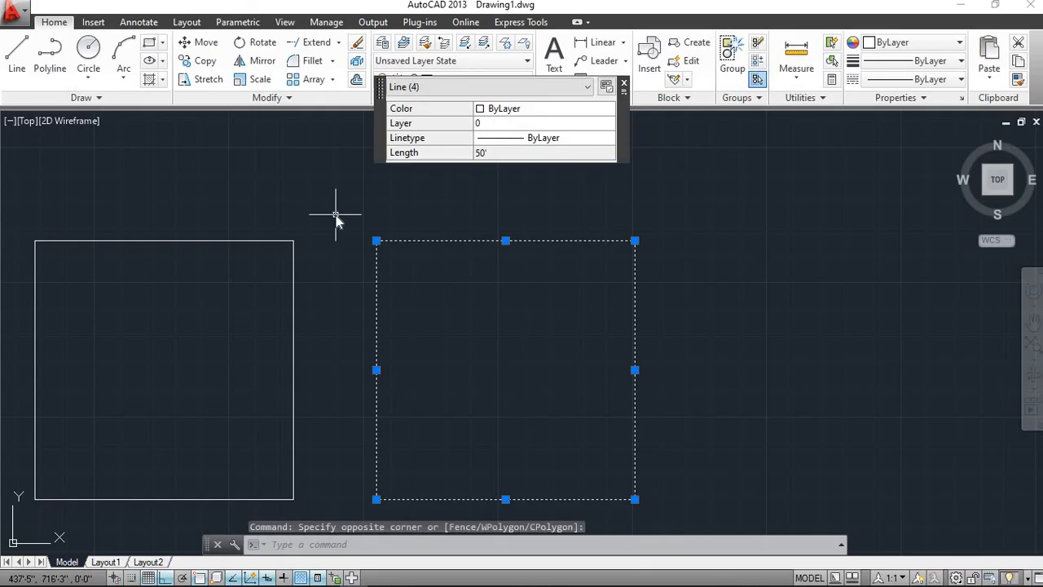
type("J")
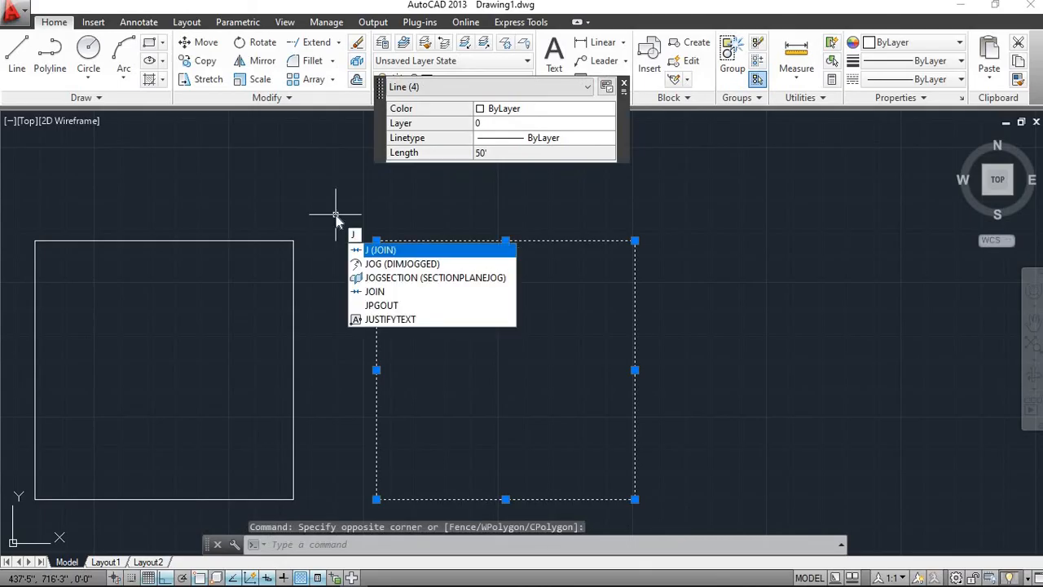
key("Return")
scroll(424, 196, "up", 2)
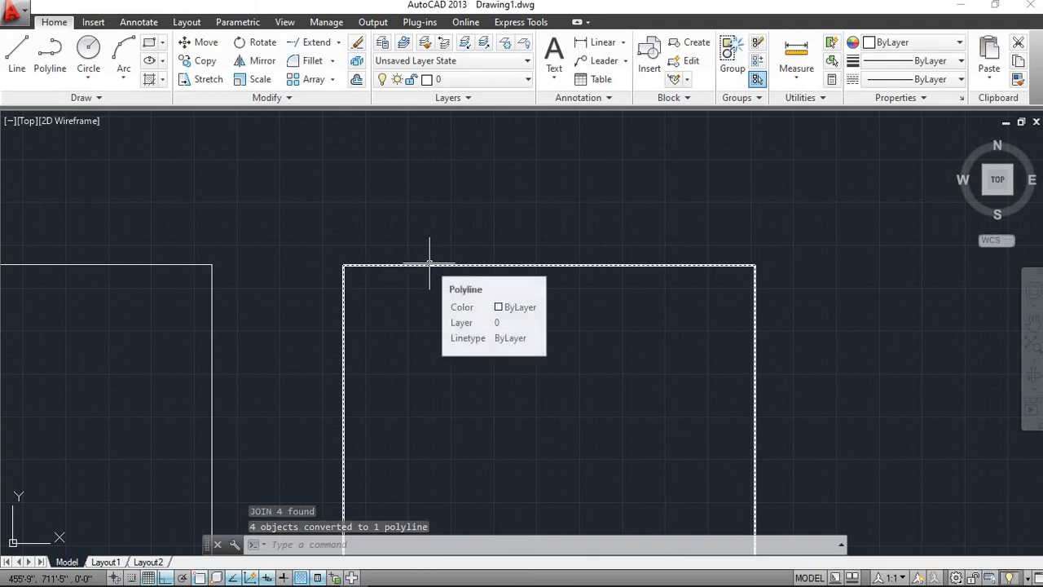
scroll(429, 263, "down", 2)
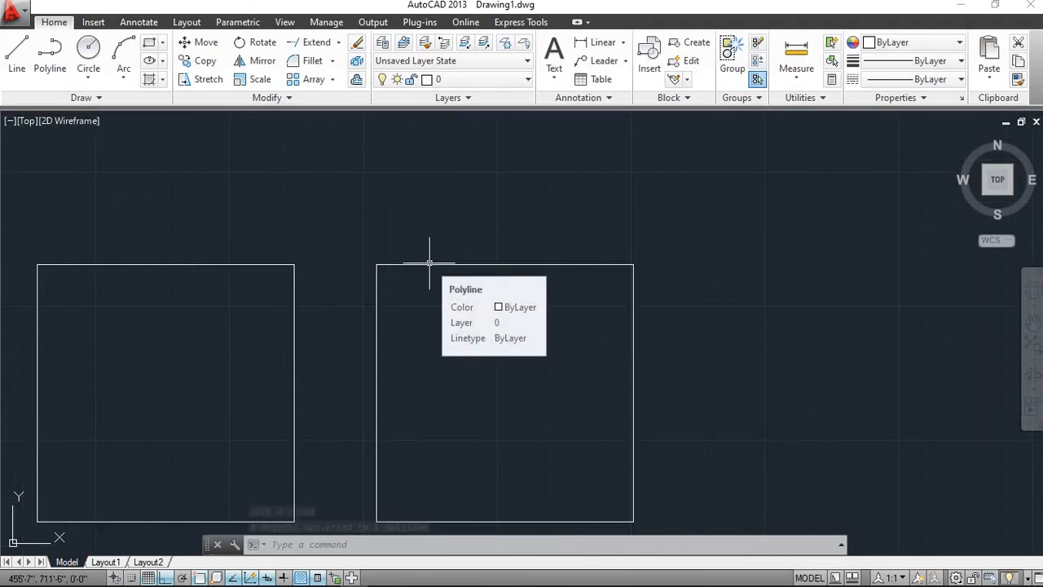
scroll(395, 280, "down", 3)
scroll(394, 279, "up", 6)
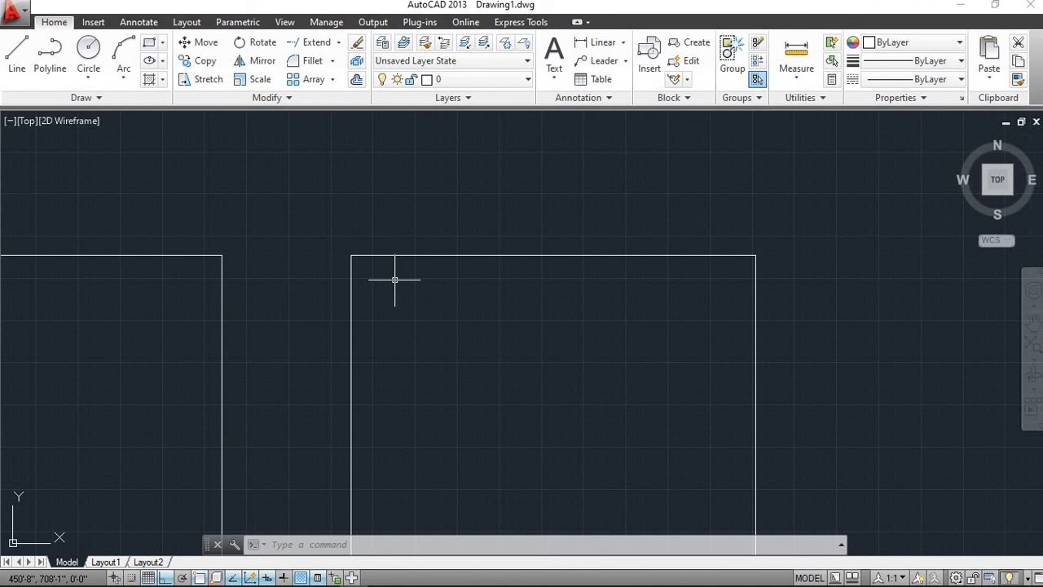
scroll(395, 280, "down", 4)
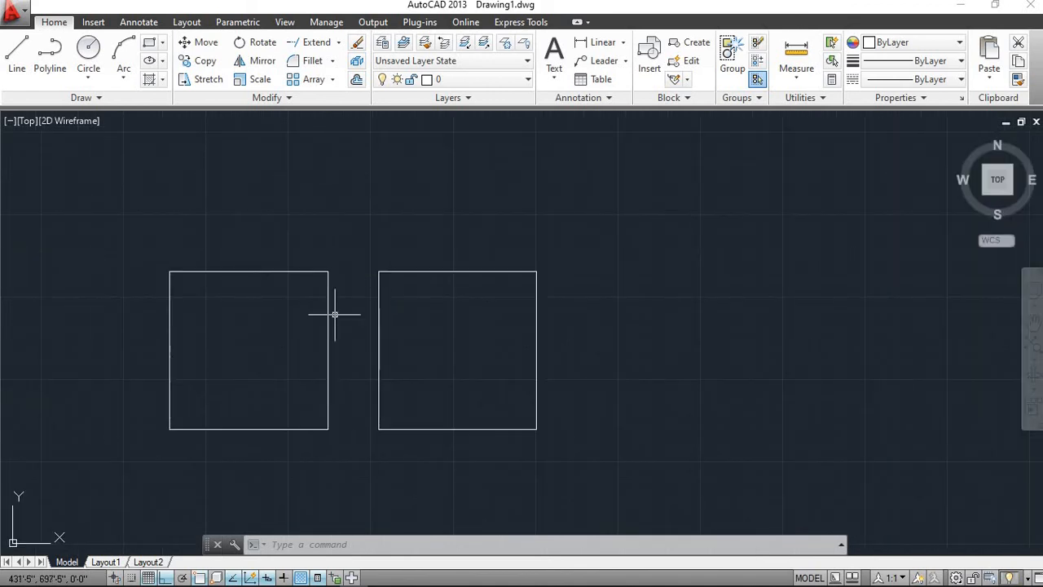
scroll(353, 307, "up", 4)
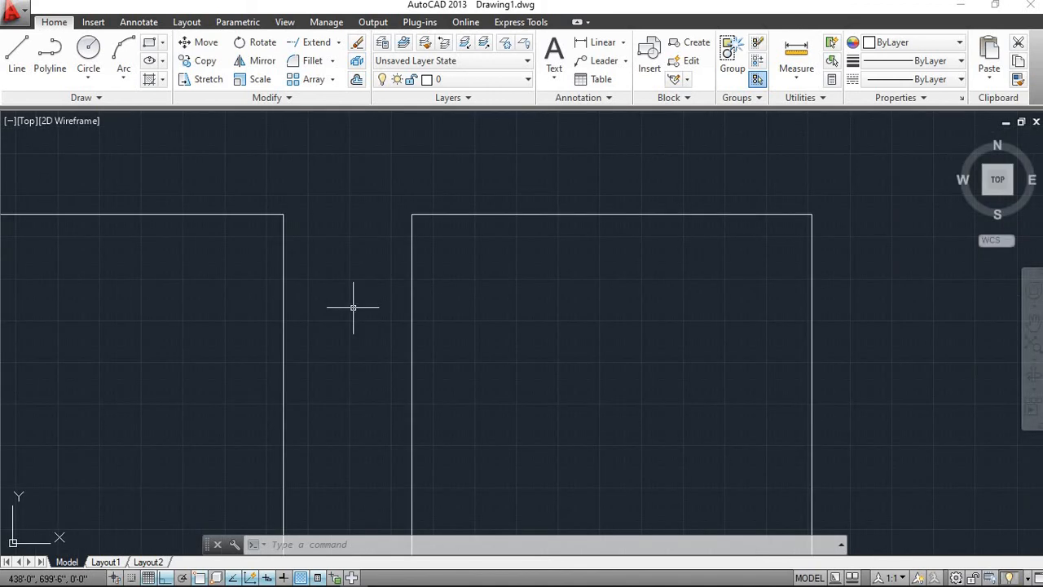
scroll(353, 307, "down", 4)
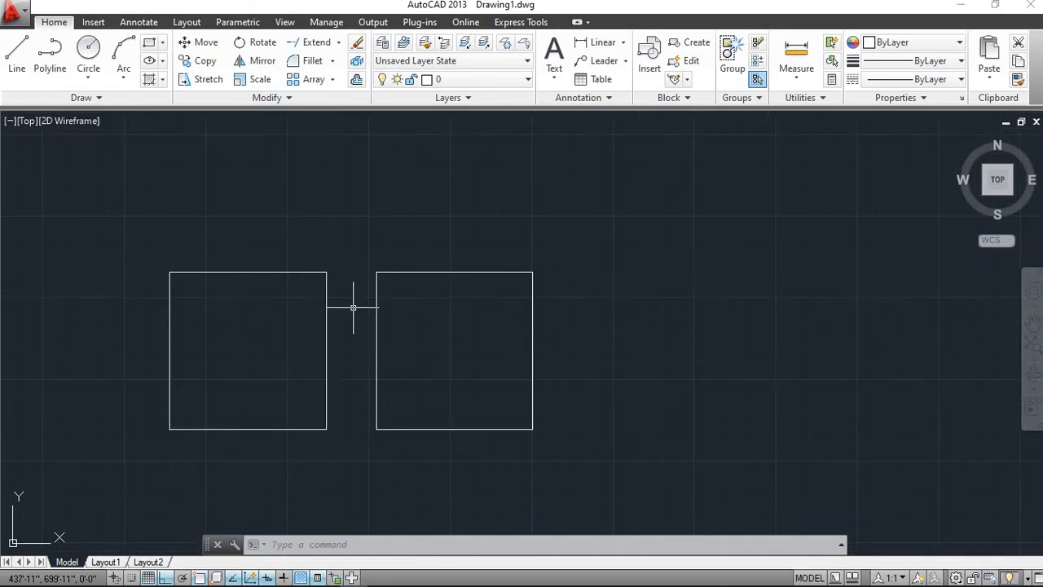